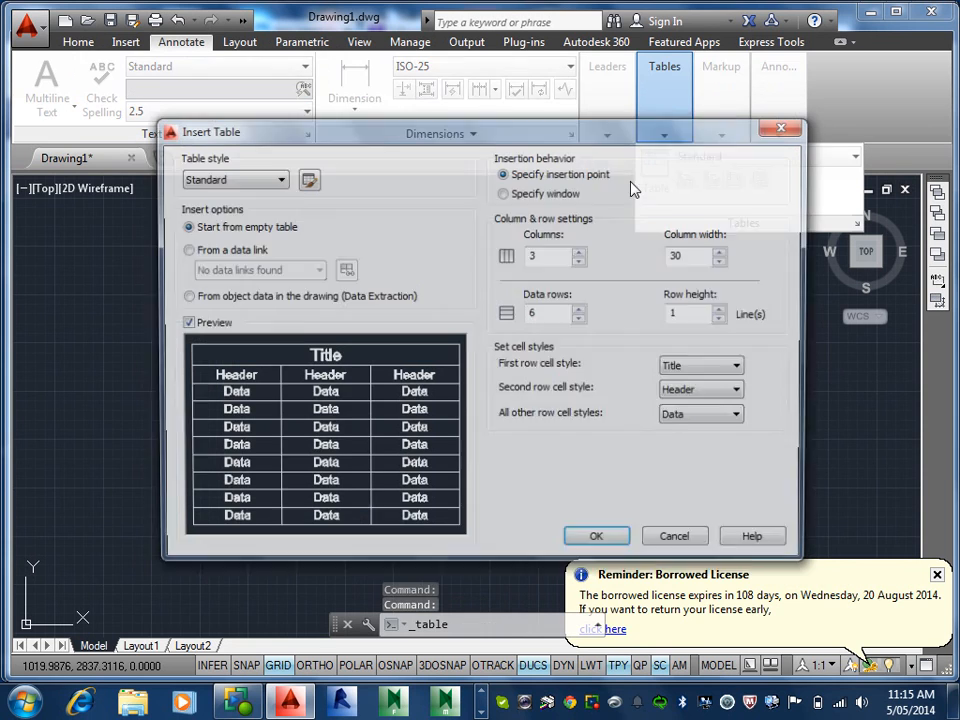
- Create a new table style named Item List, starting from the Standard style
{"action": "left_click", "coordinate": [272, 179]}
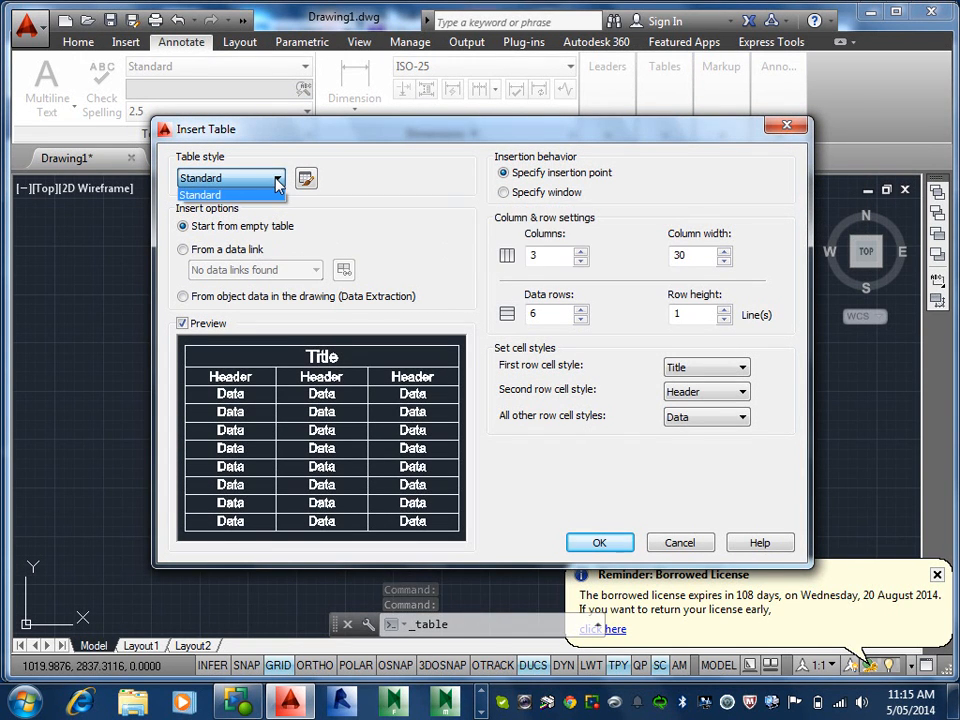
{"action": "left_click", "coordinate": [268, 193]}
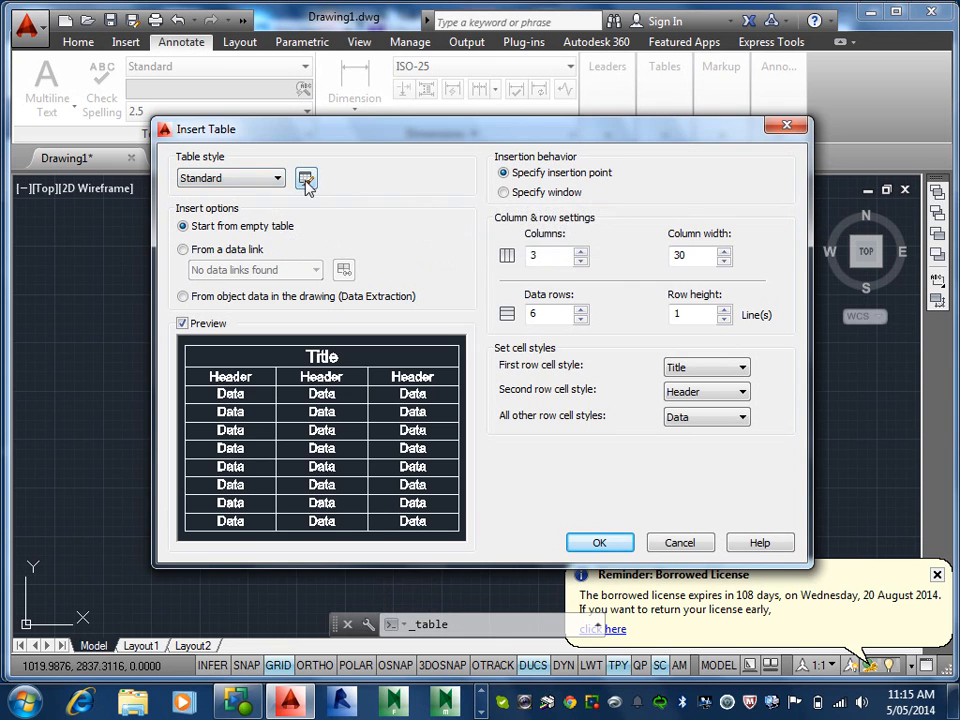
{"action": "left_click", "coordinate": [306, 178]}
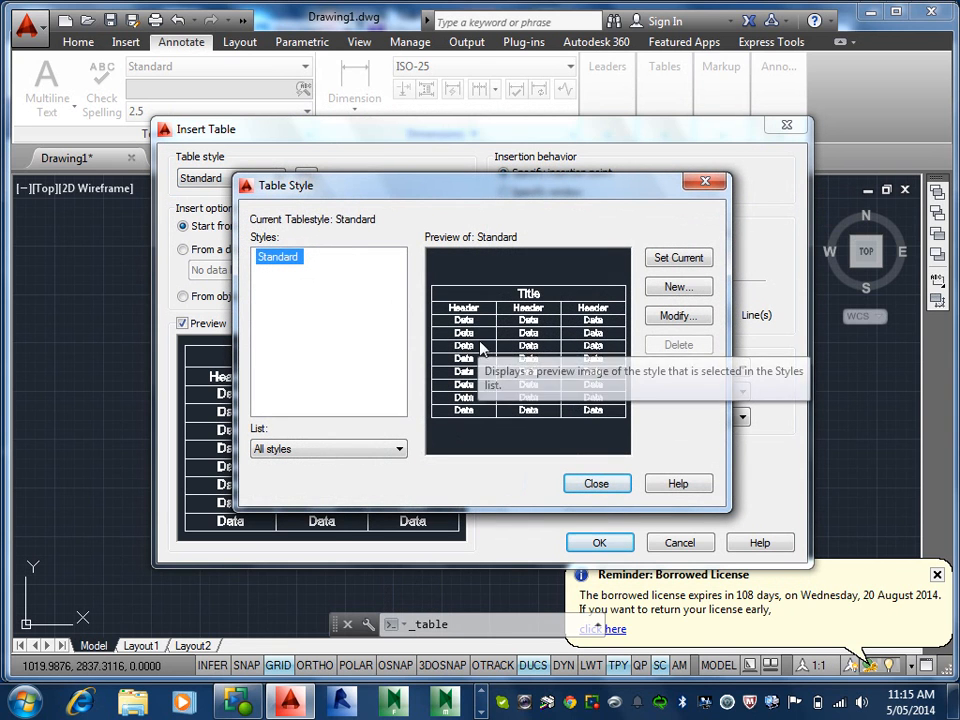
{"action": "left_click", "coordinate": [677, 287]}
{"action": "type", "text": "l"}
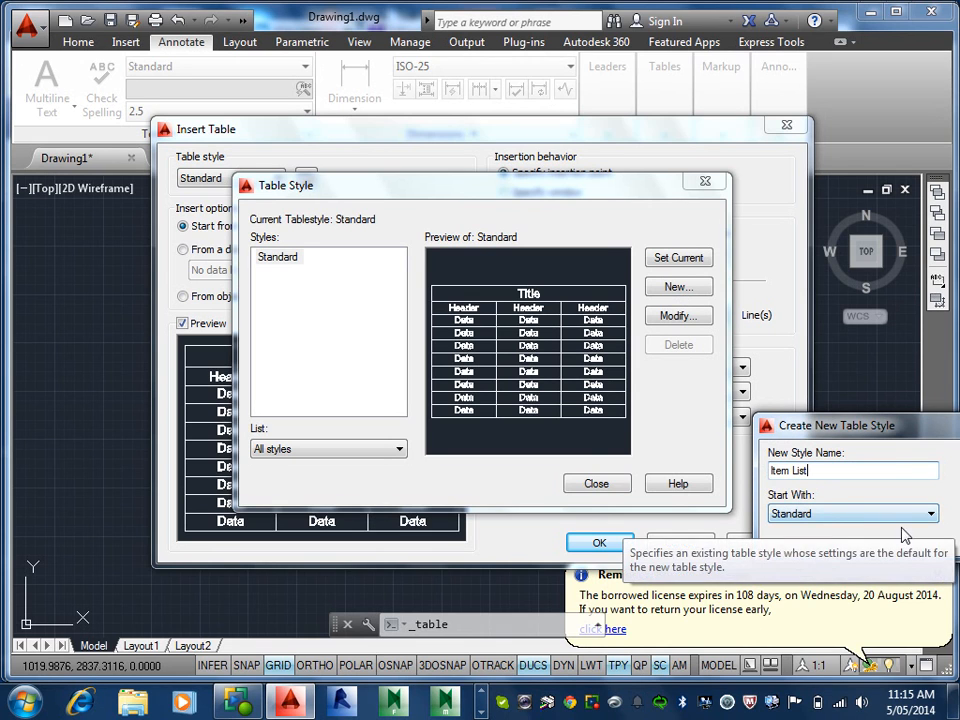
{"action": "left_click_drag", "start_coordinate": [896, 422], "coordinate": [719, 356]}
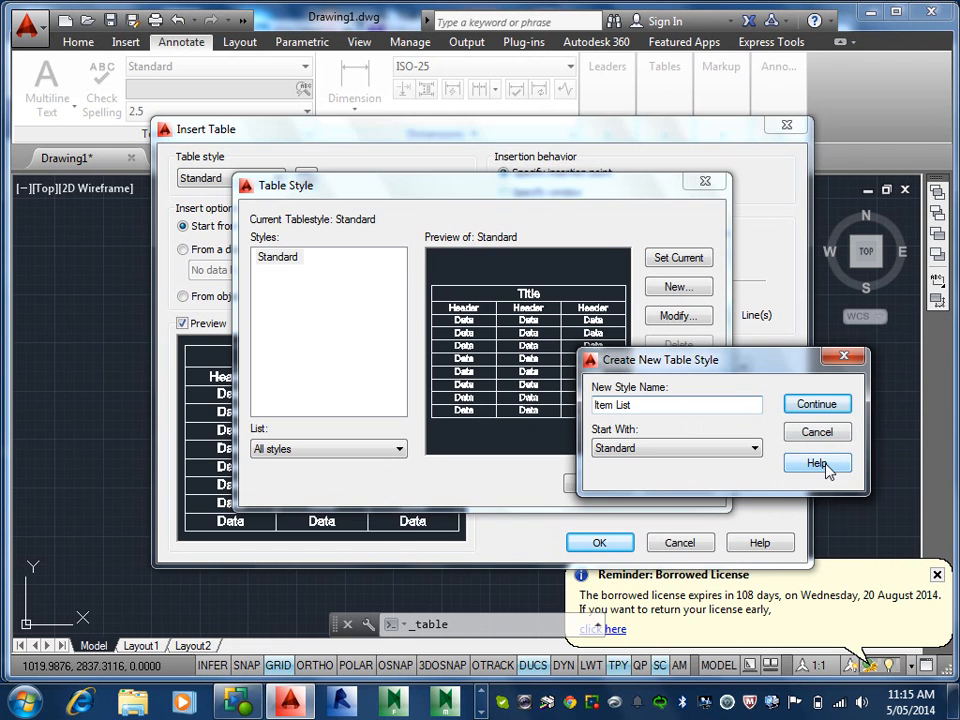
{"action": "left_click", "coordinate": [835, 404]}
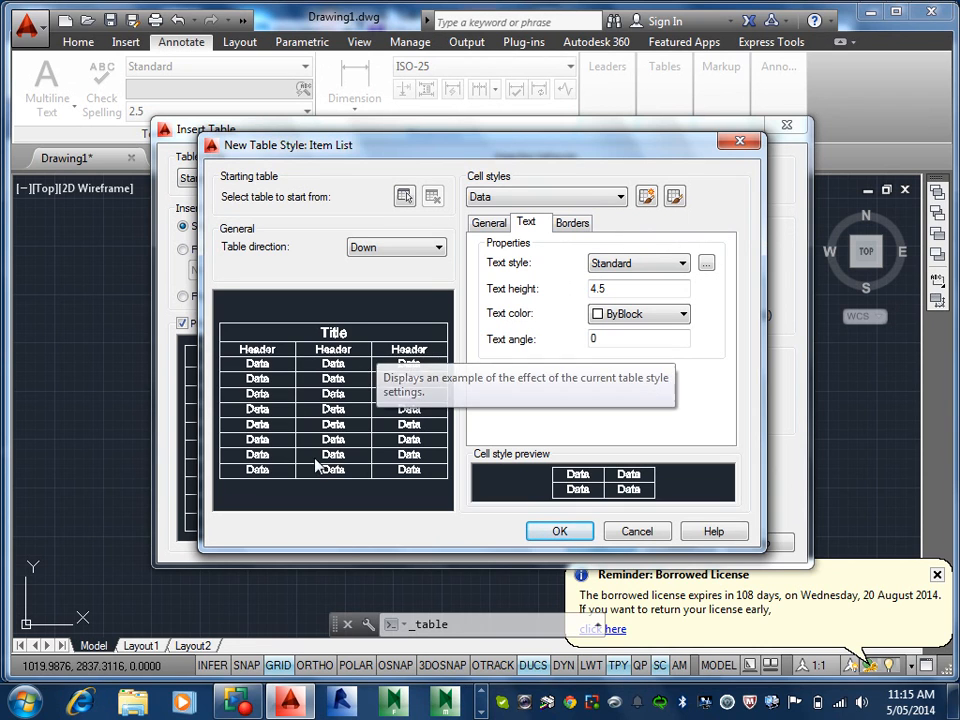
- Set the text height of the Title cell style to 5
{"action": "left_click", "coordinate": [616, 197]}
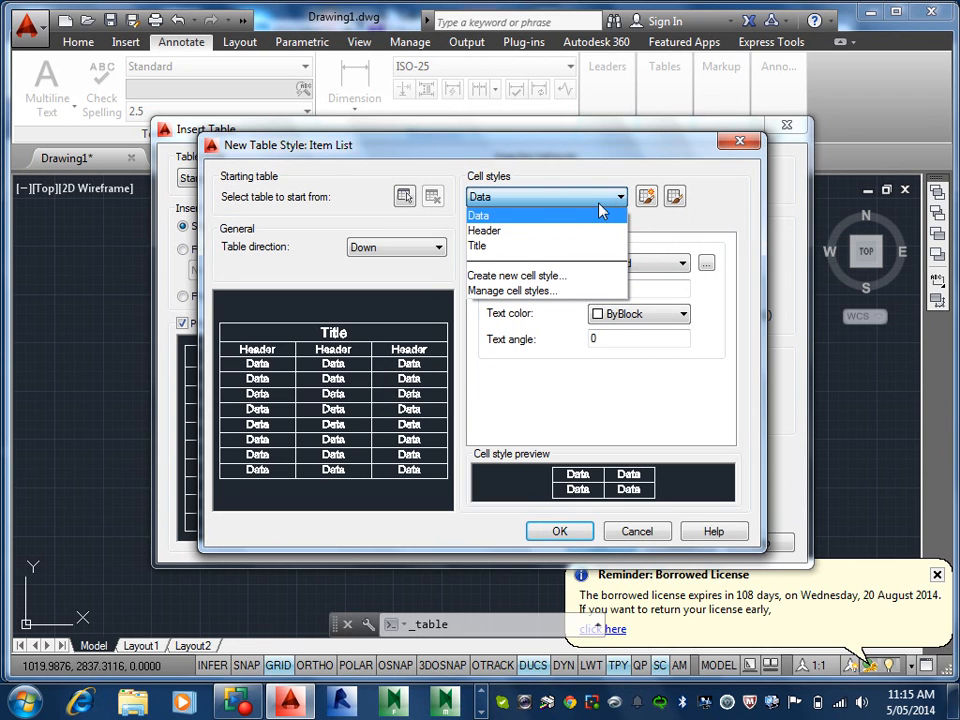
{"action": "left_click", "coordinate": [530, 247]}
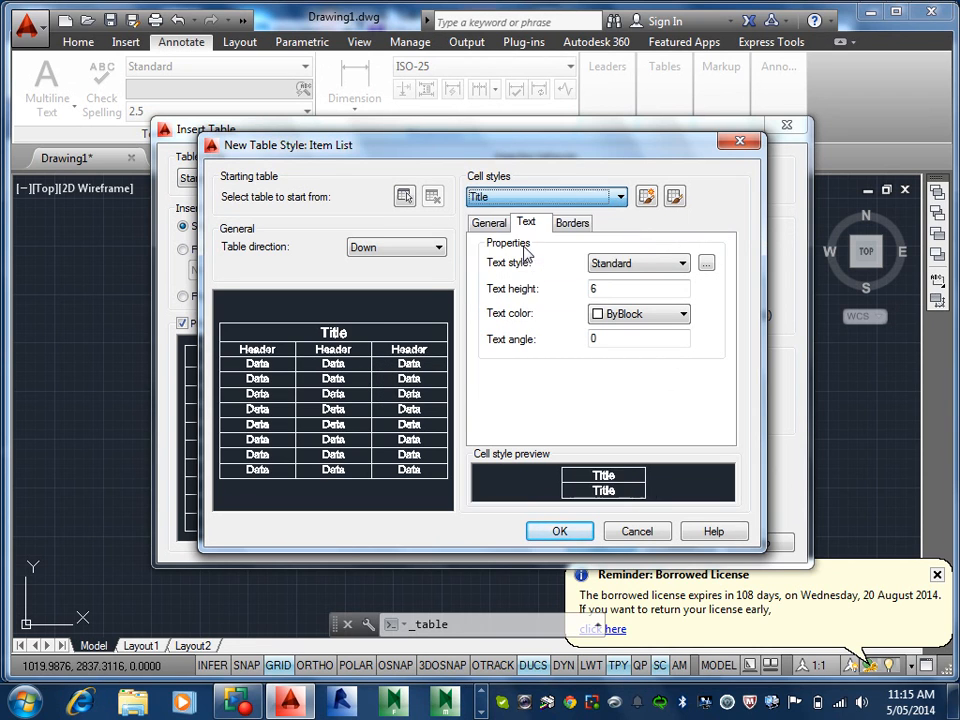
{"action": "double_click", "coordinate": [611, 289]}
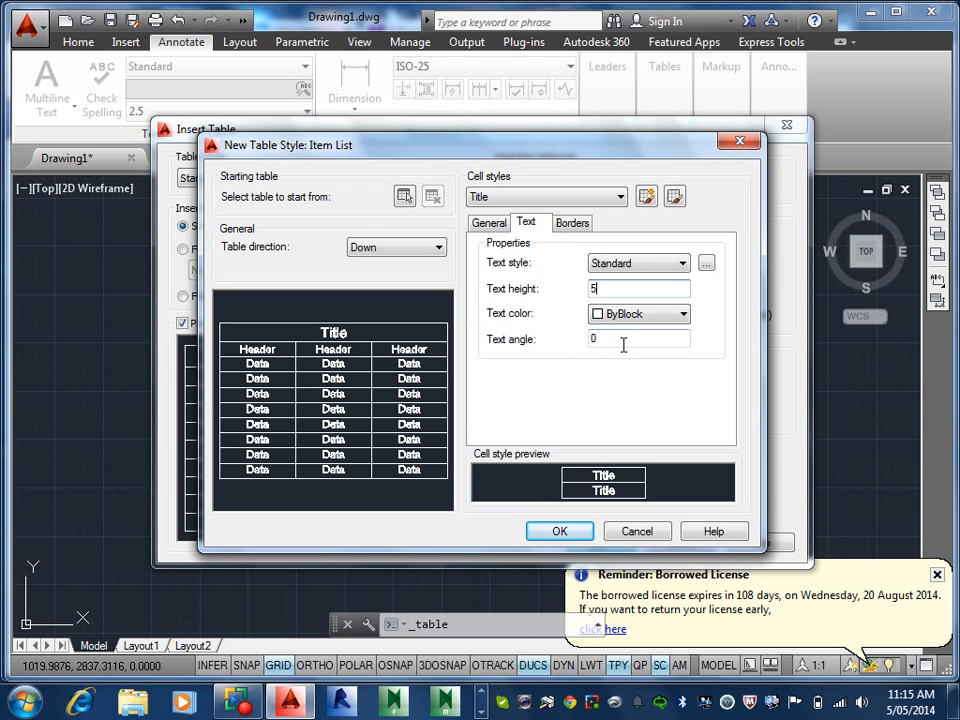
- Create a text style named Notes based on the Annotative style and use it for the Title cell text
{"action": "left_click", "coordinate": [707, 264]}
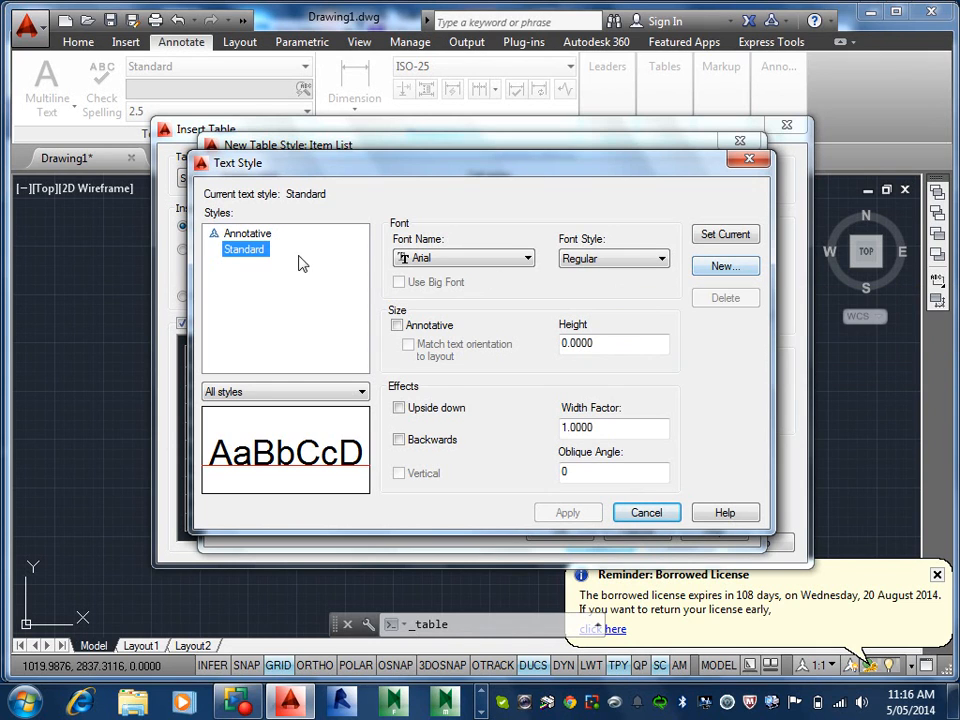
{"action": "left_click", "coordinate": [247, 233]}
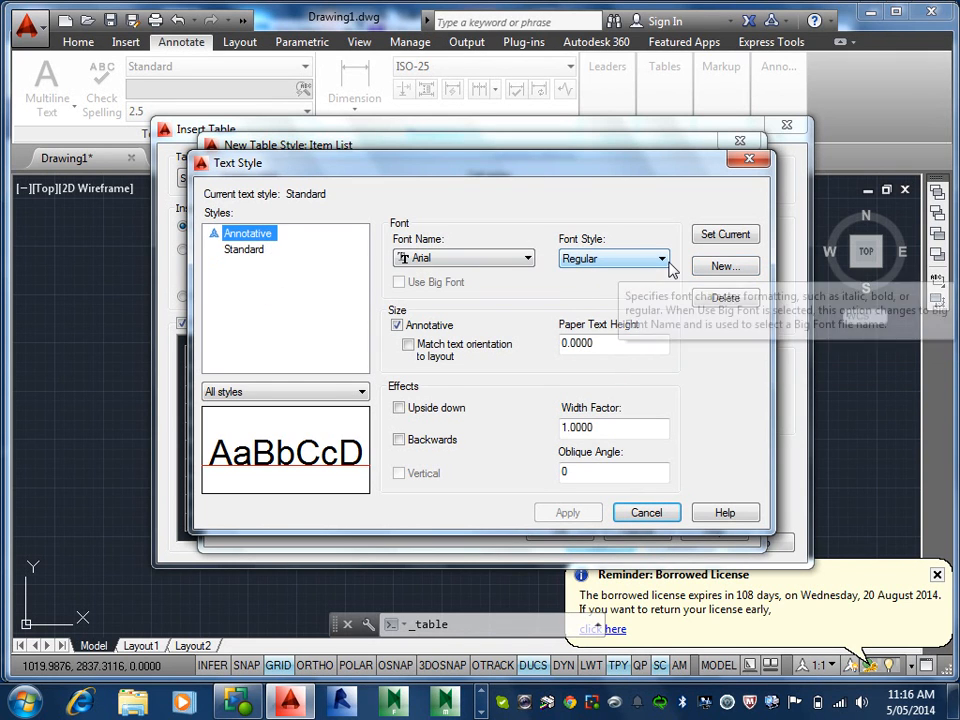
{"action": "left_click", "coordinate": [728, 266]}
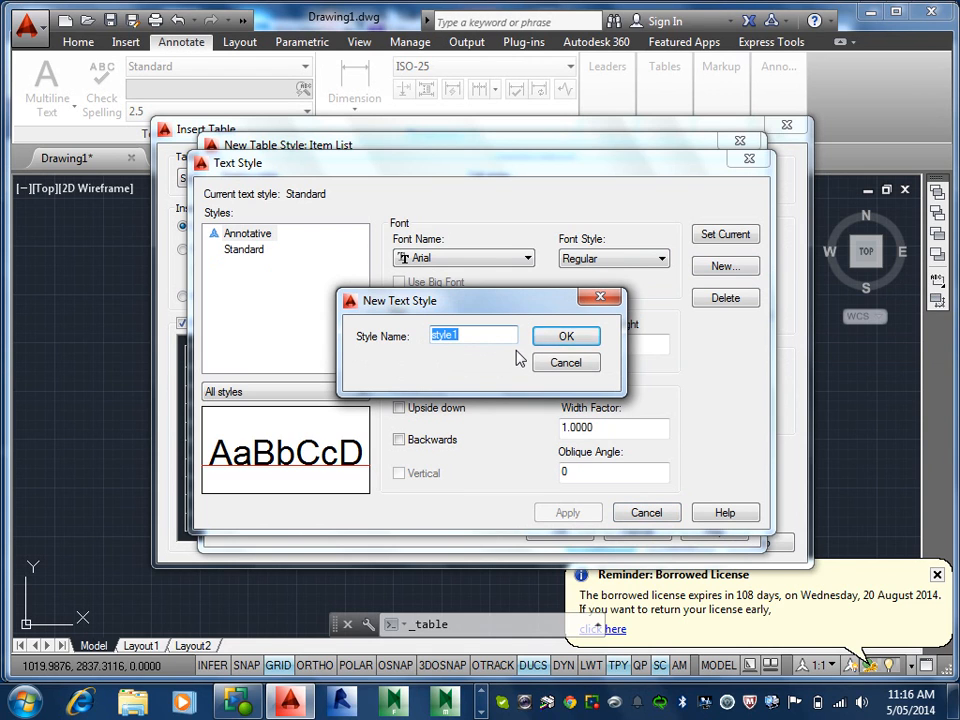
{"action": "type", "text": "N"}
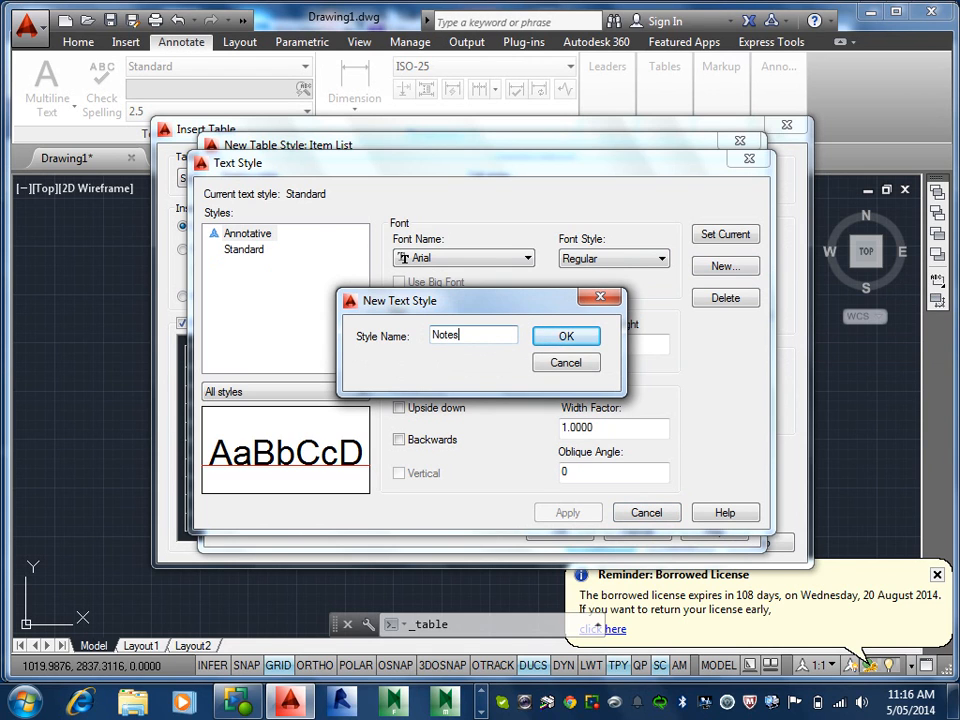
{"action": "type", "text": "otes"}
{"action": "left_click", "coordinate": [553, 336]}
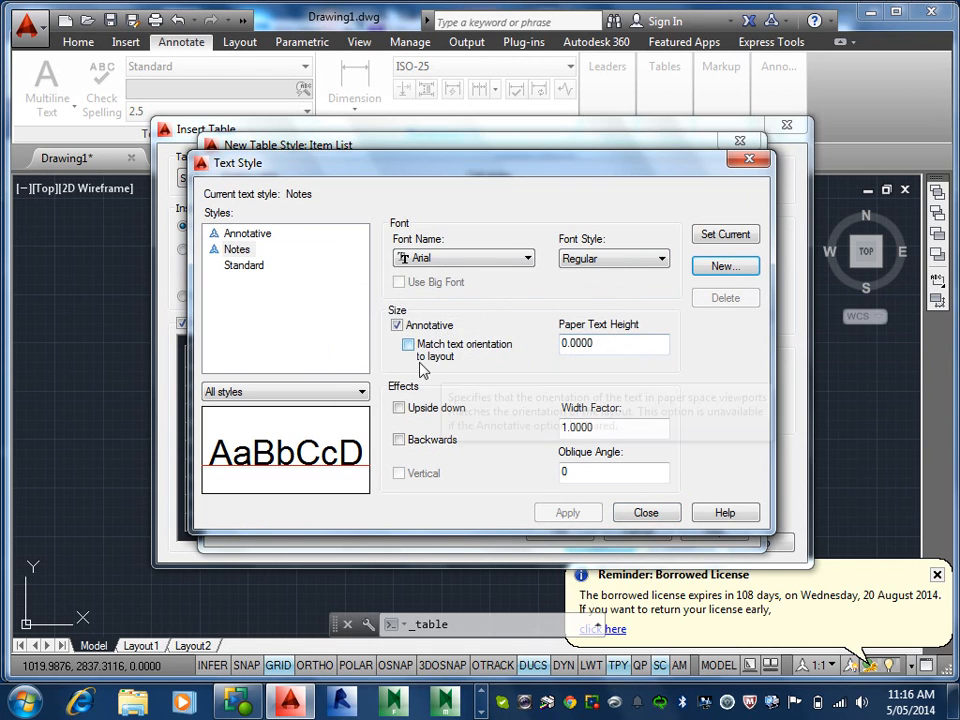
{"action": "left_click", "coordinate": [237, 250]}
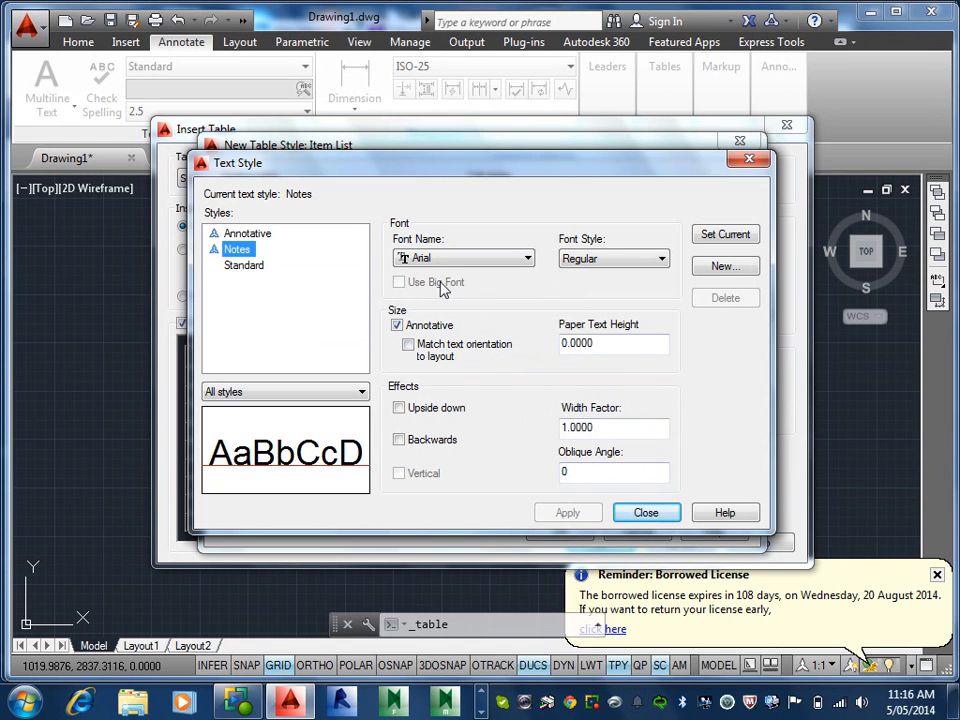
{"action": "left_click", "coordinate": [645, 512]}
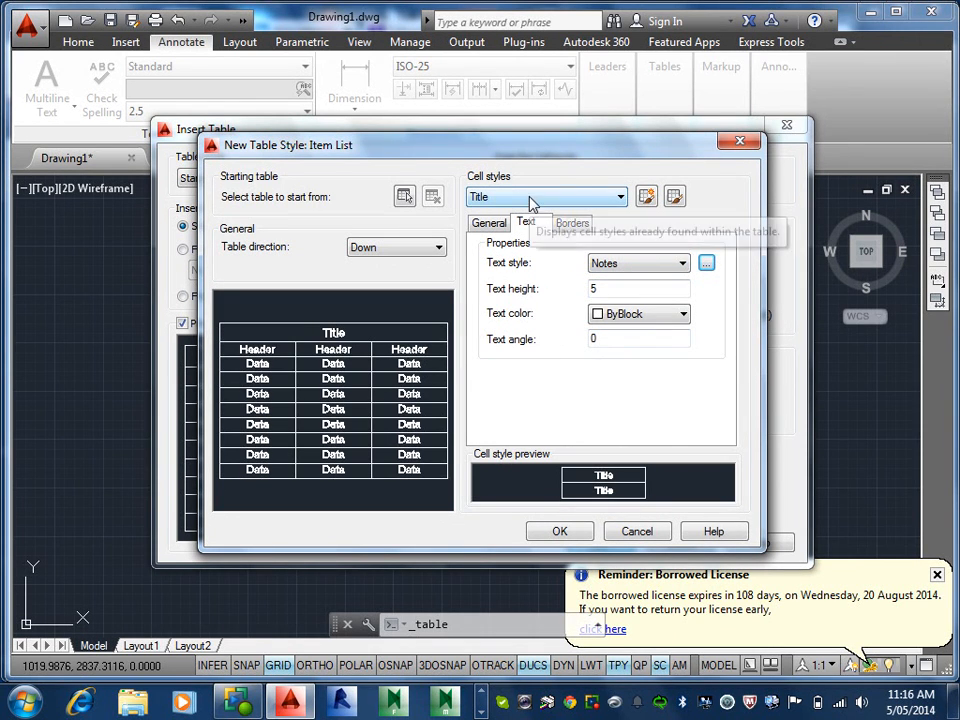
{"action": "left_click", "coordinate": [490, 224]}
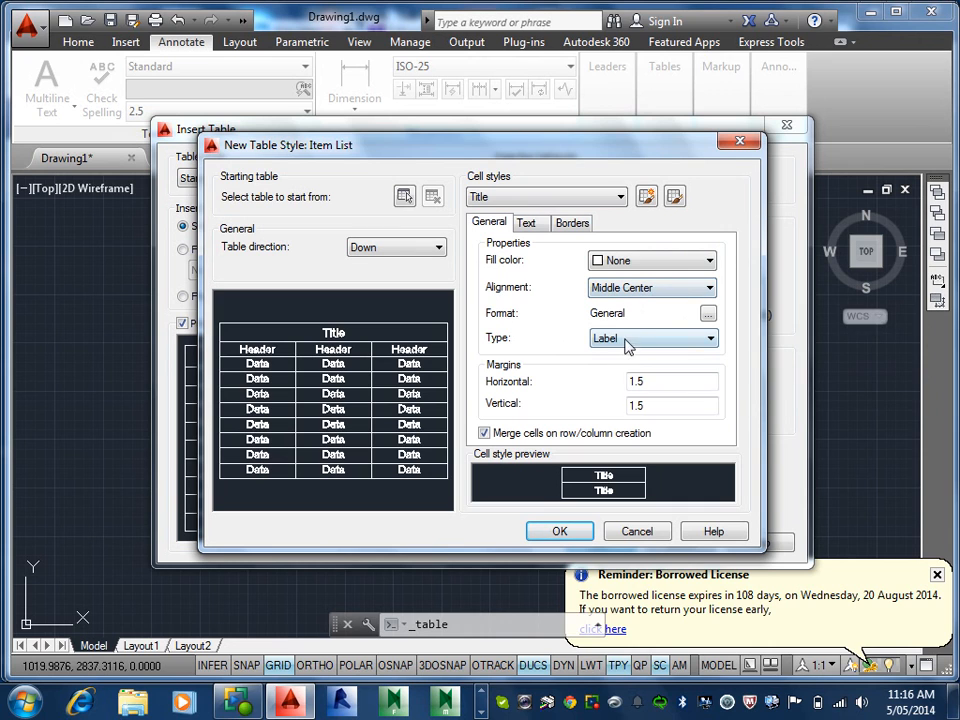
{"action": "left_click", "coordinate": [576, 226]}
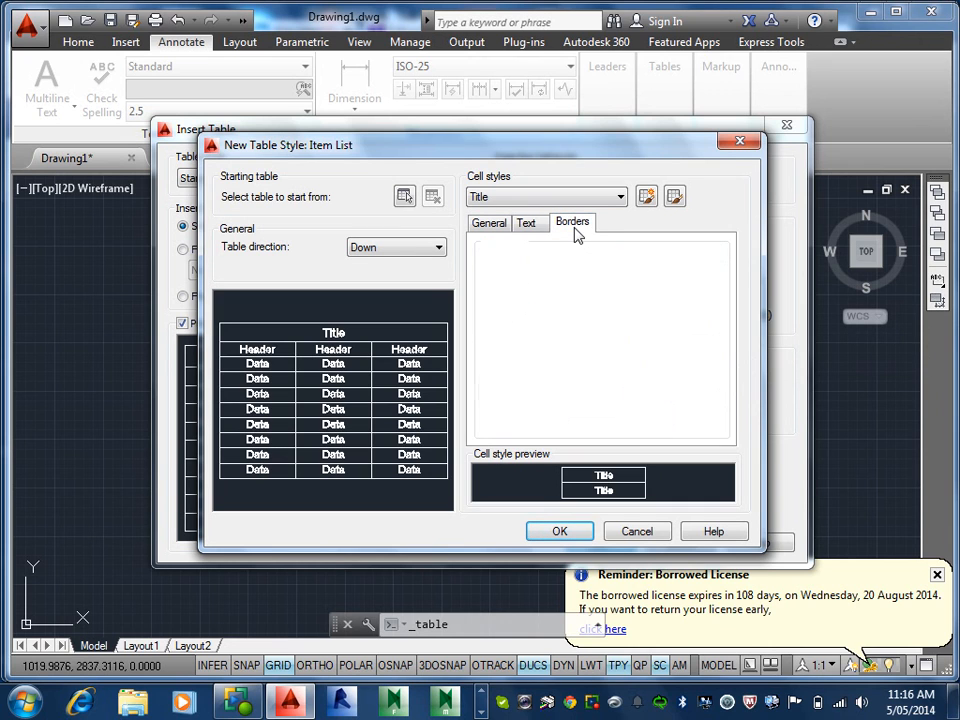
- Set the Header cell style's text style to Notes and its text height to 3.5
{"action": "left_click", "coordinate": [533, 198]}
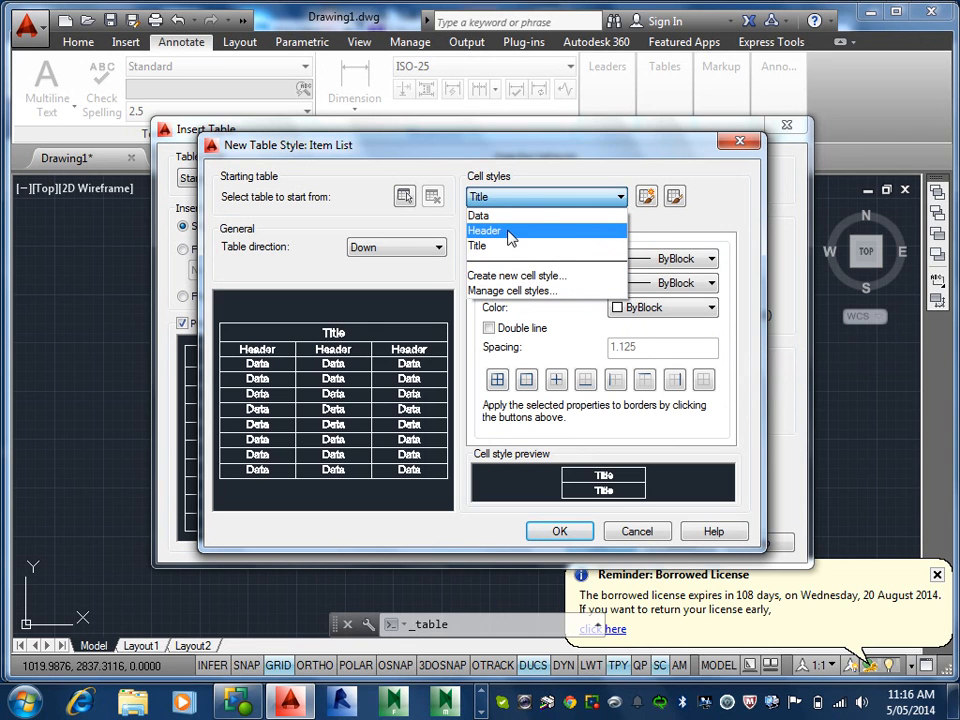
{"action": "left_click", "coordinate": [510, 231]}
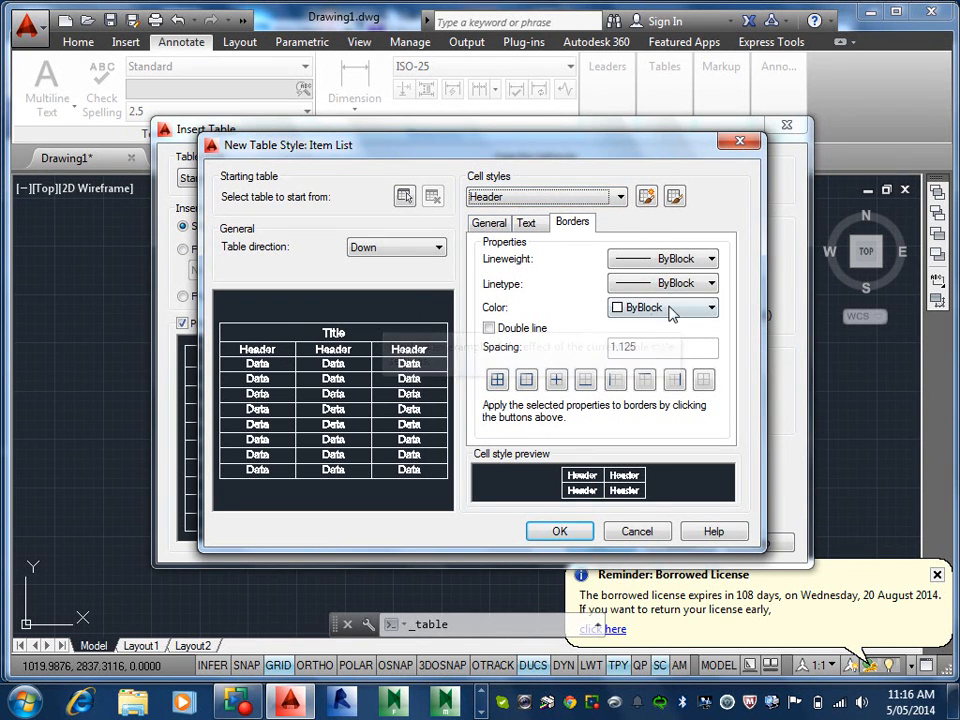
{"action": "left_click", "coordinate": [533, 225]}
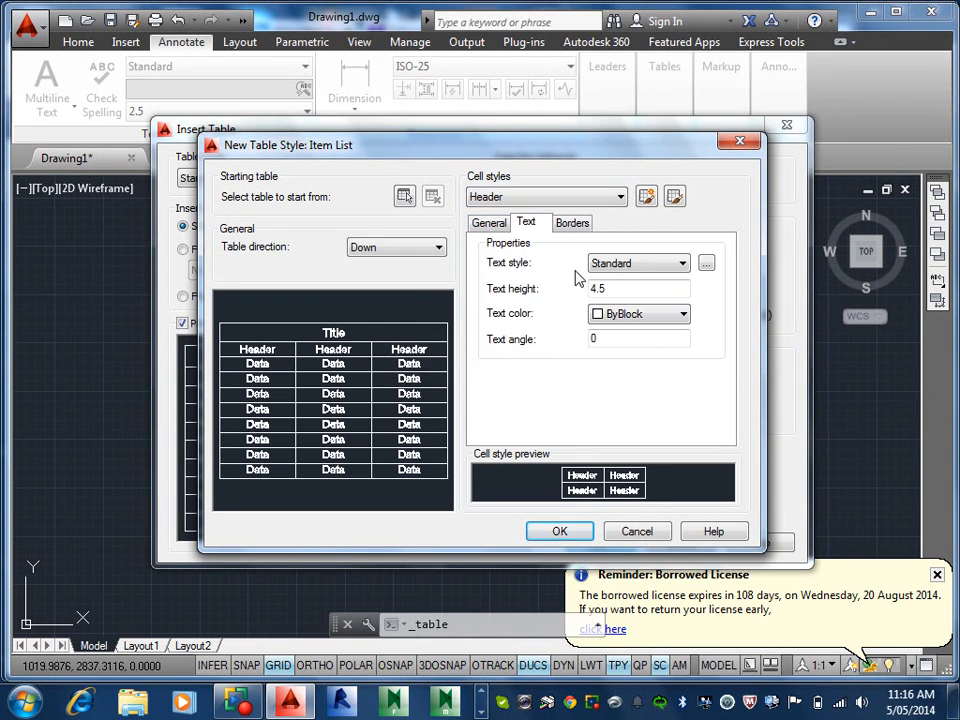
{"action": "left_click", "coordinate": [681, 264]}
{"action": "left_click", "coordinate": [620, 306]}
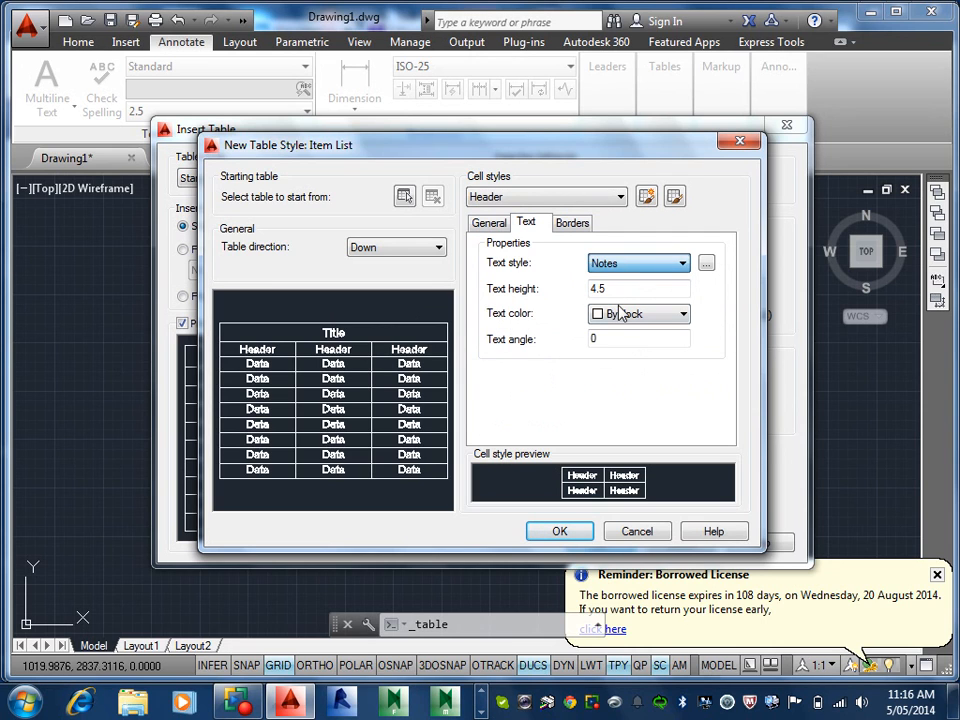
{"action": "left_click_drag", "start_coordinate": [621, 289], "coordinate": [591, 290]}
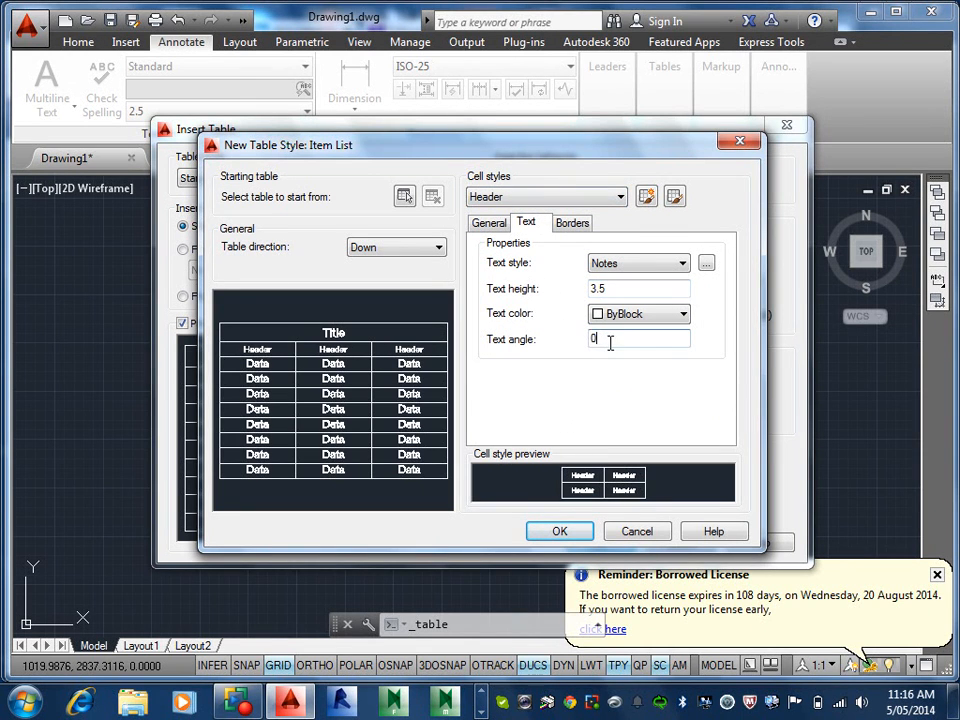
- Set the Data cell style's text height to 2.5 and its text style to Notes
{"action": "left_click", "coordinate": [534, 197]}
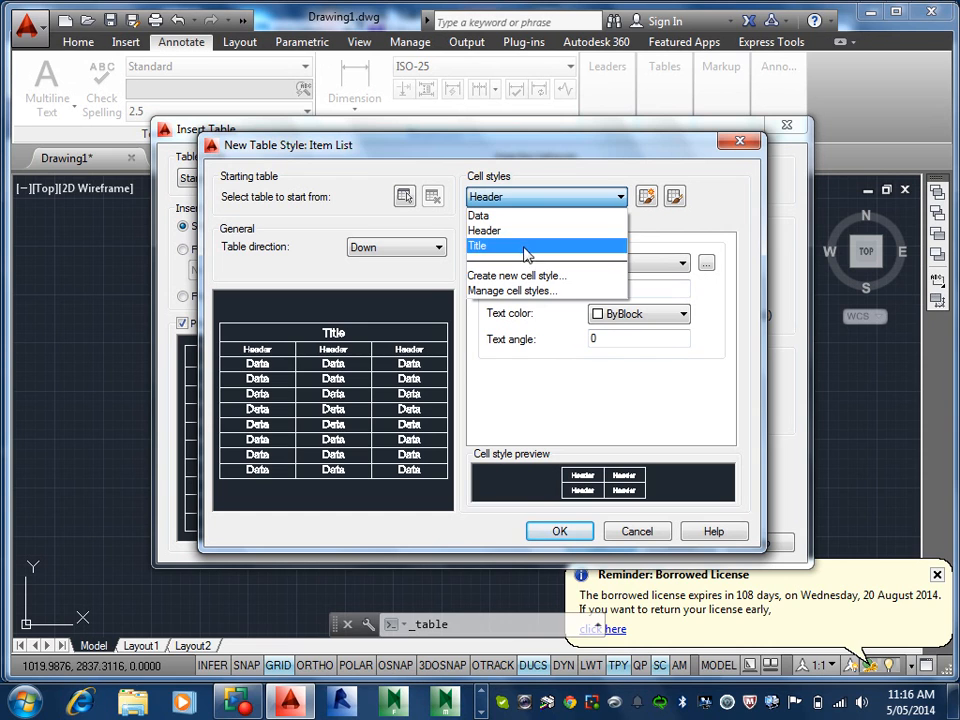
{"action": "left_click", "coordinate": [523, 216]}
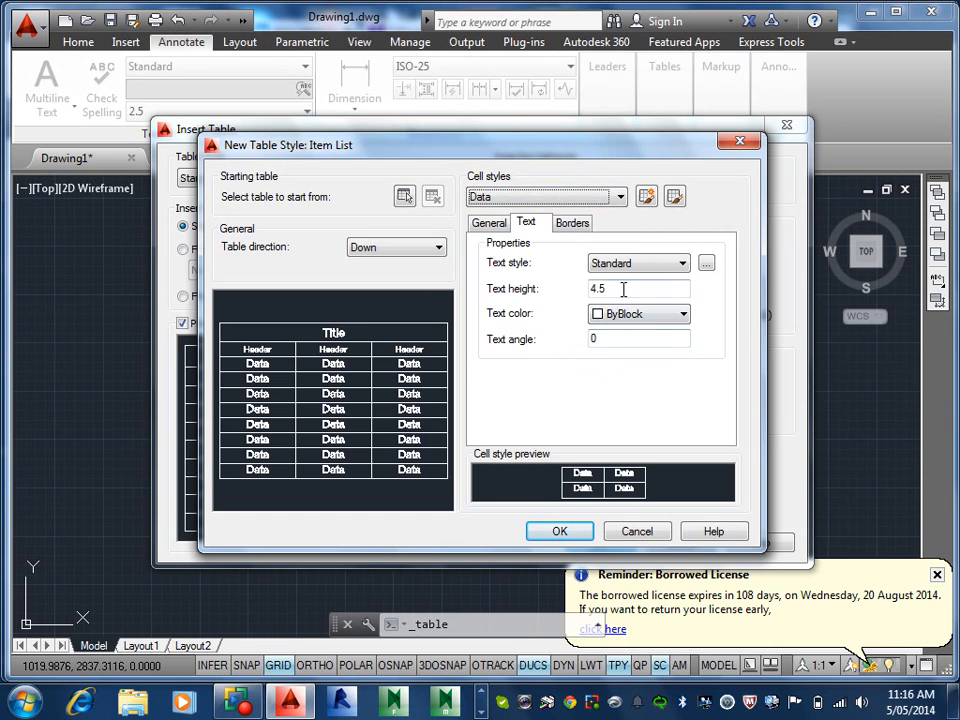
{"action": "left_click_drag", "start_coordinate": [624, 287], "coordinate": [577, 289]}
{"action": "type", "text": "2.5"}
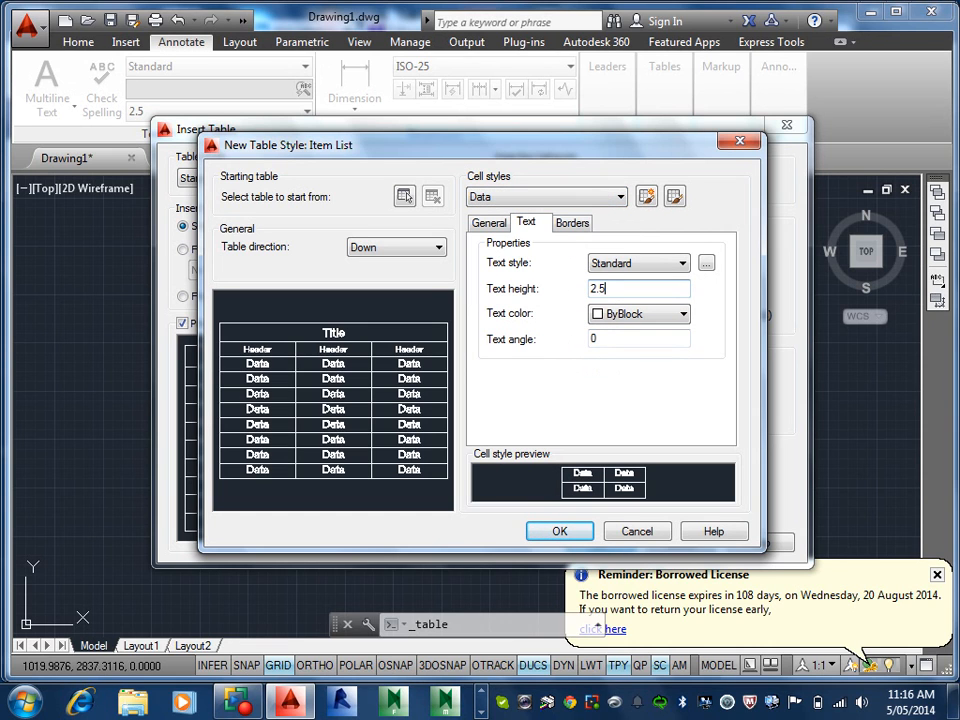
{"action": "left_click", "coordinate": [626, 262]}
{"action": "left_click", "coordinate": [627, 305]}
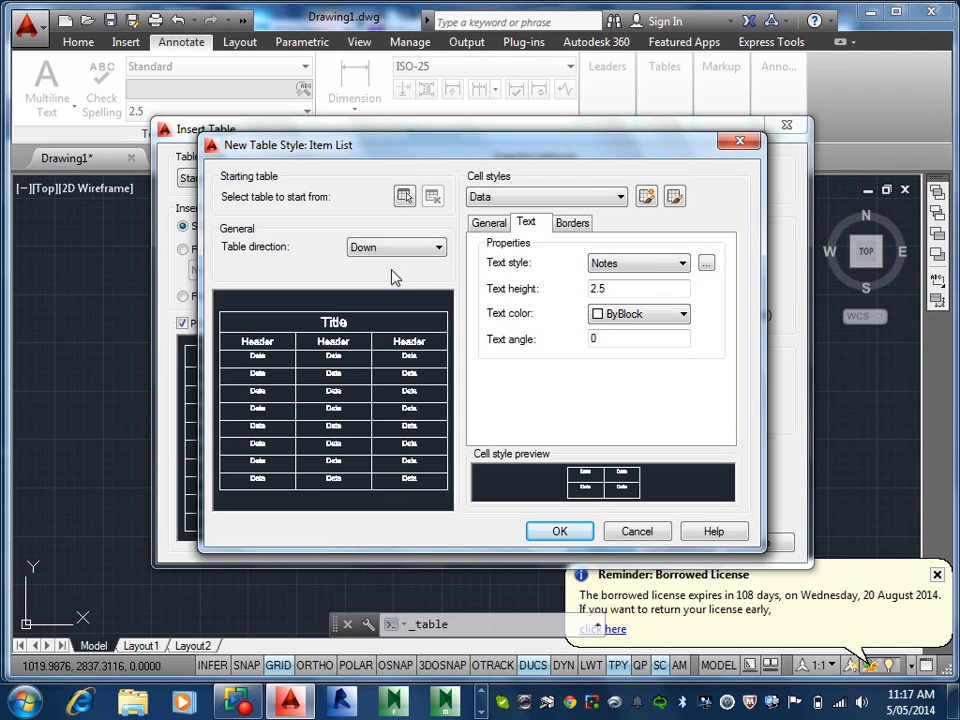
{"action": "left_click", "coordinate": [574, 538]}
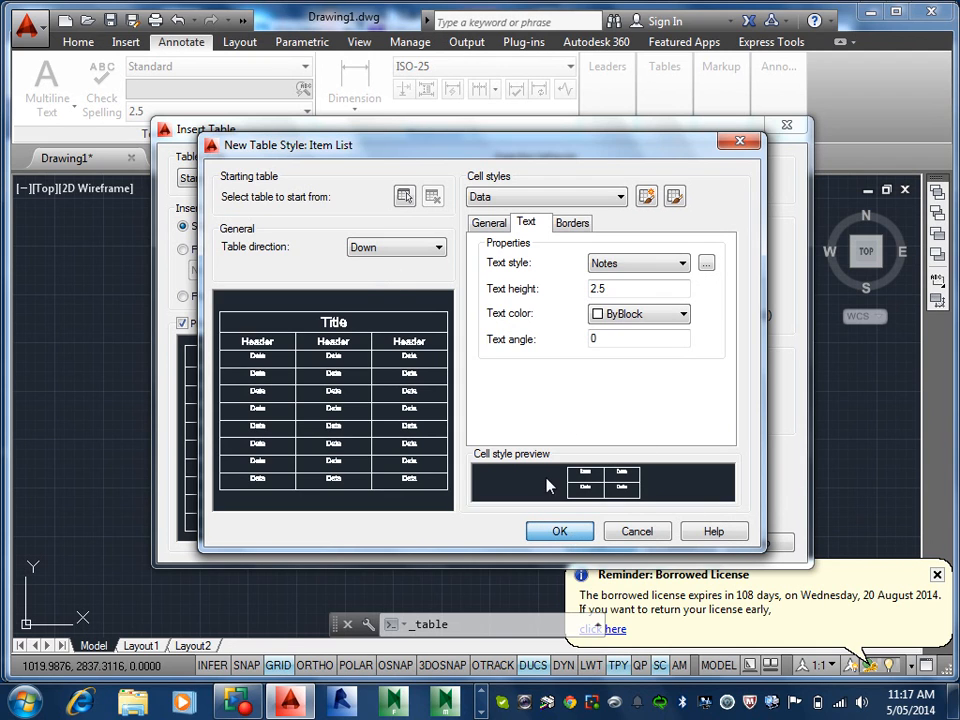
- Try the Up table direction for the Item List style and switch back to Down
{"action": "left_click", "coordinate": [423, 251]}
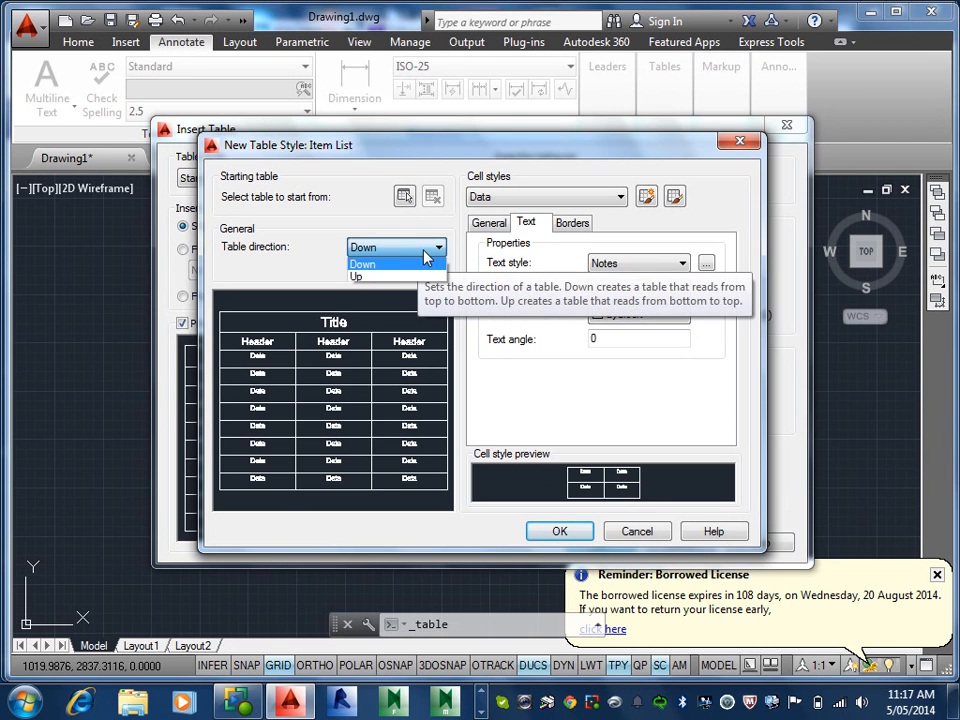
{"action": "left_click", "coordinate": [401, 276]}
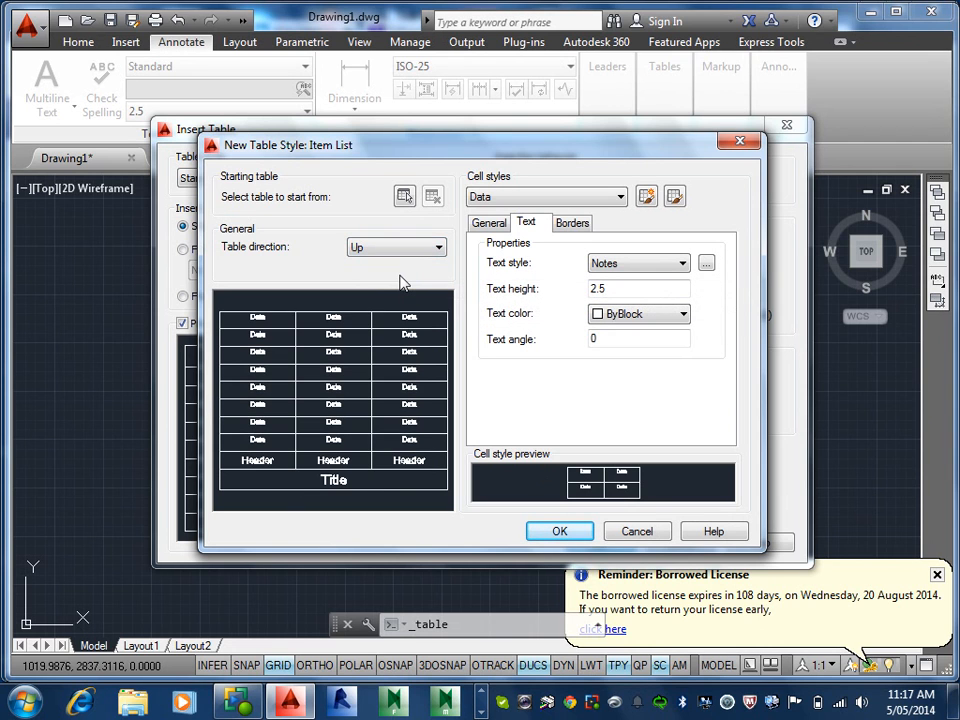
{"action": "left_click", "coordinate": [419, 251]}
{"action": "left_click", "coordinate": [405, 261]}
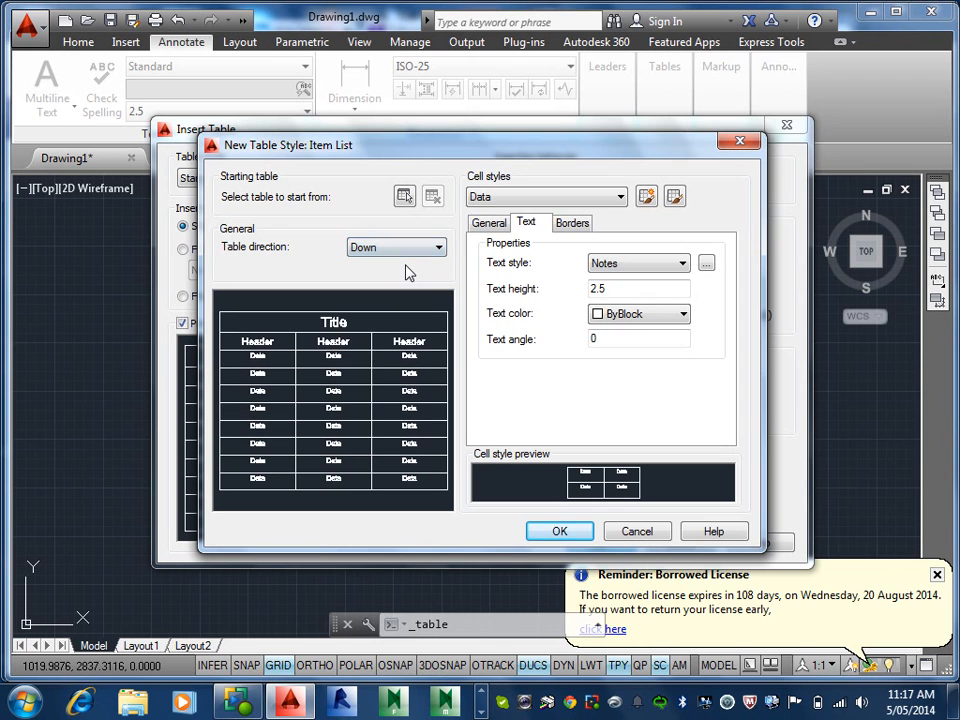
- Save the Item List table style and make it the current style for the table being inserted
{"action": "left_click", "coordinate": [545, 532]}
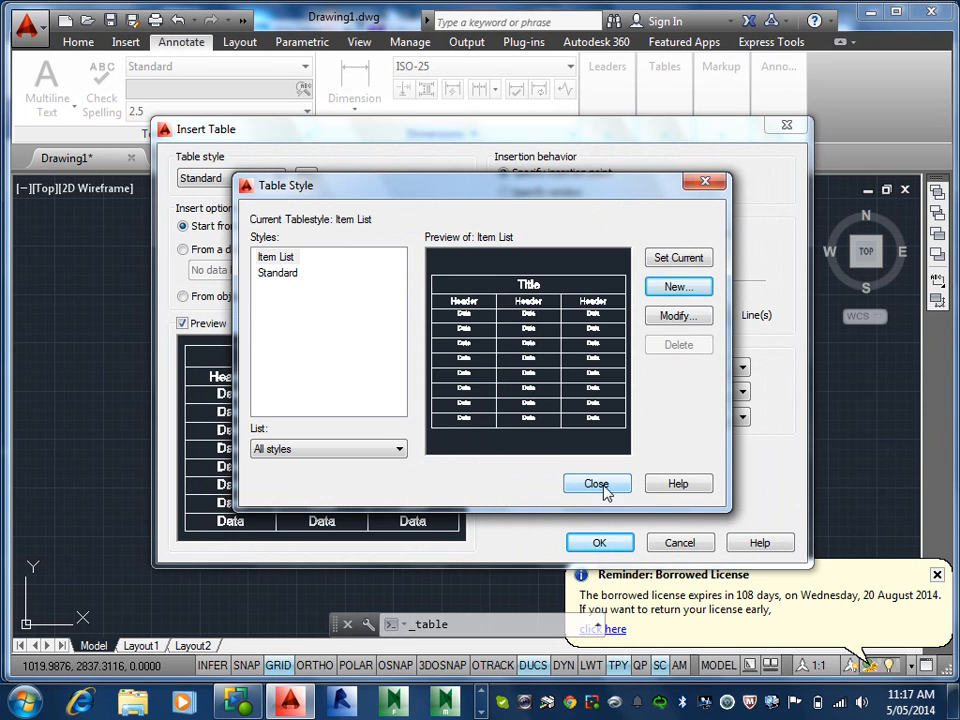
{"action": "left_click", "coordinate": [283, 258]}
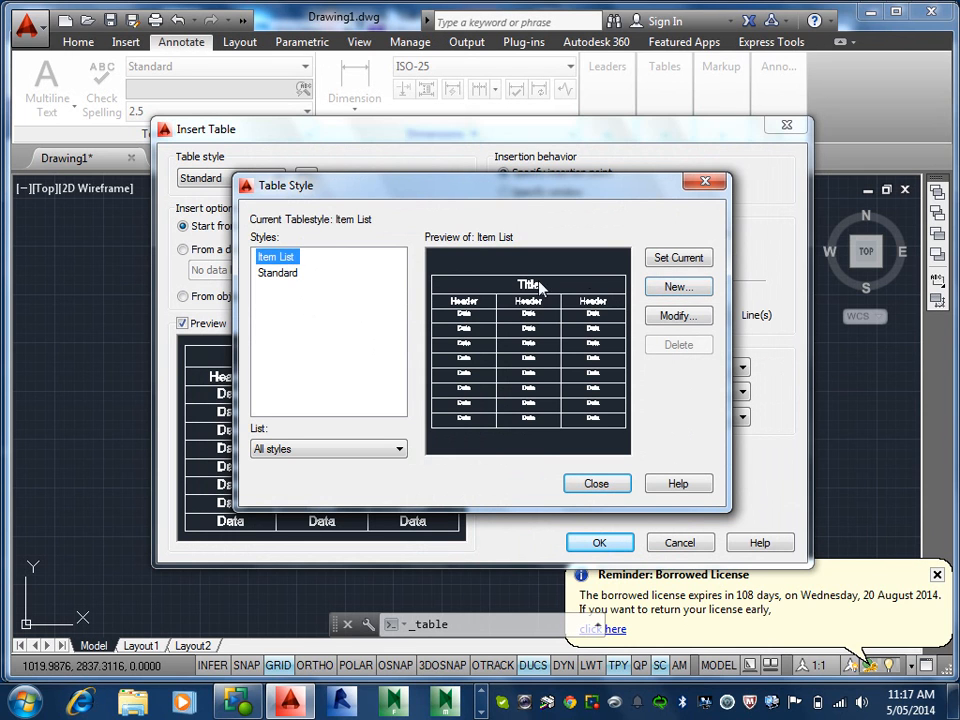
{"action": "left_click", "coordinate": [664, 262]}
{"action": "left_click", "coordinate": [596, 484]}
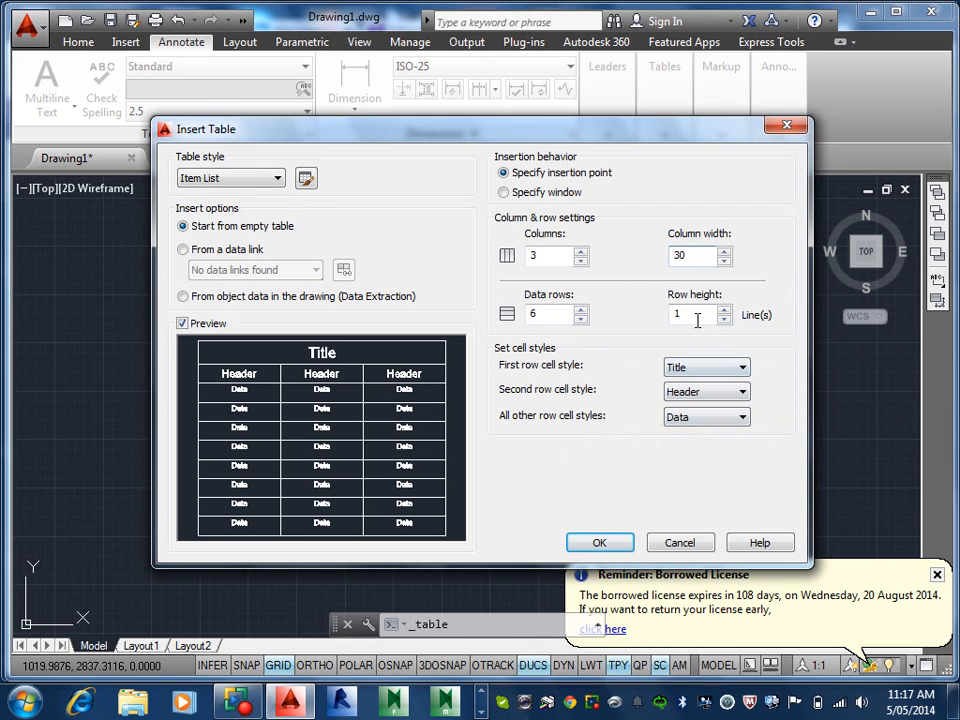
- Insert the Item List table with 3 columns and 6 data rows into the drawing, and title it ITEM LIST
{"action": "left_click", "coordinate": [603, 545]}
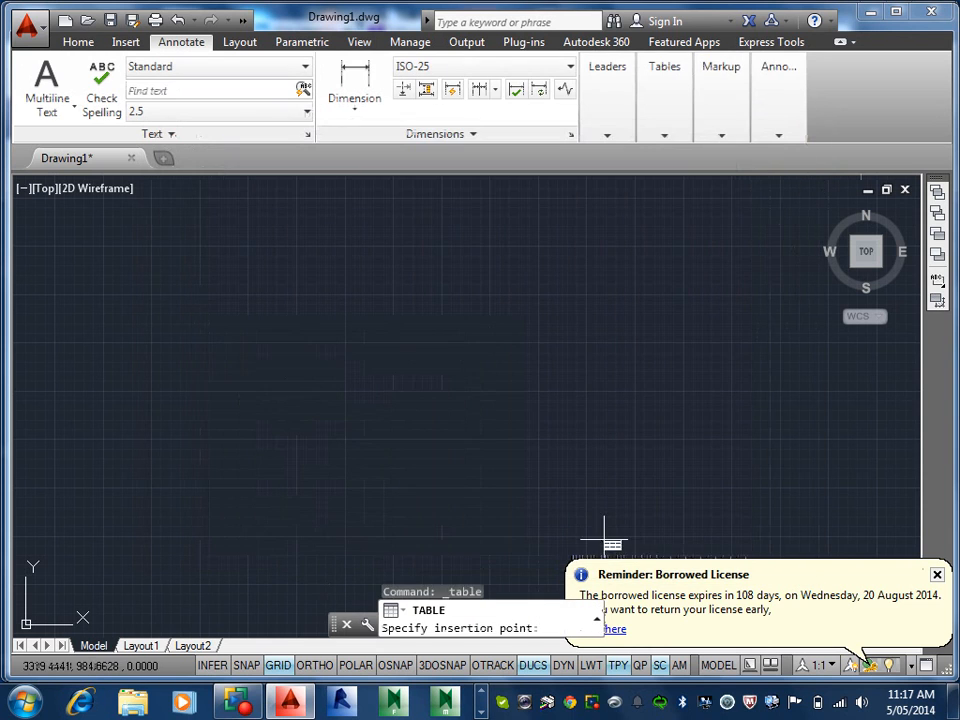
{"action": "left_click", "coordinate": [368, 413]}
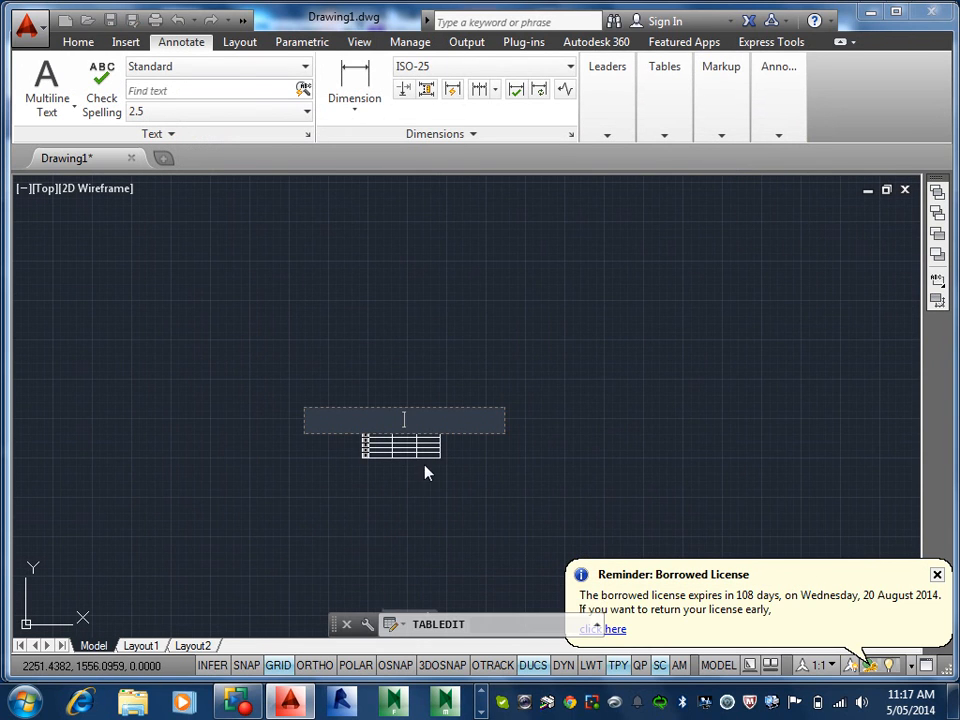
{"action": "scroll", "coordinate": [476, 467], "scroll_direction": "up", "scroll_amount": 8}
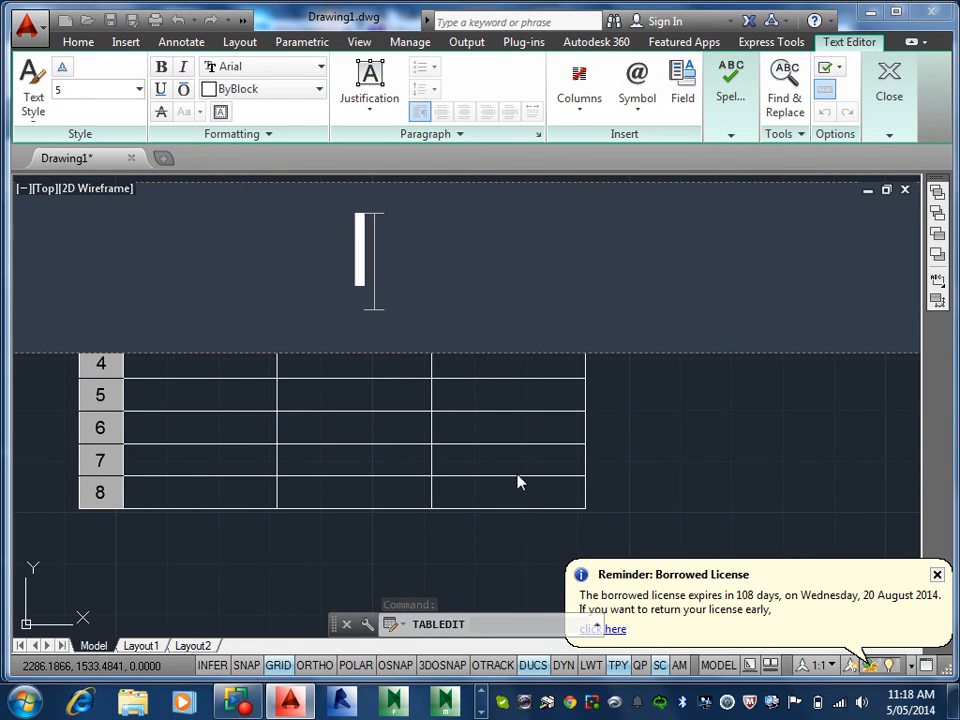
{"action": "key", "text": "Caps_Lock"}
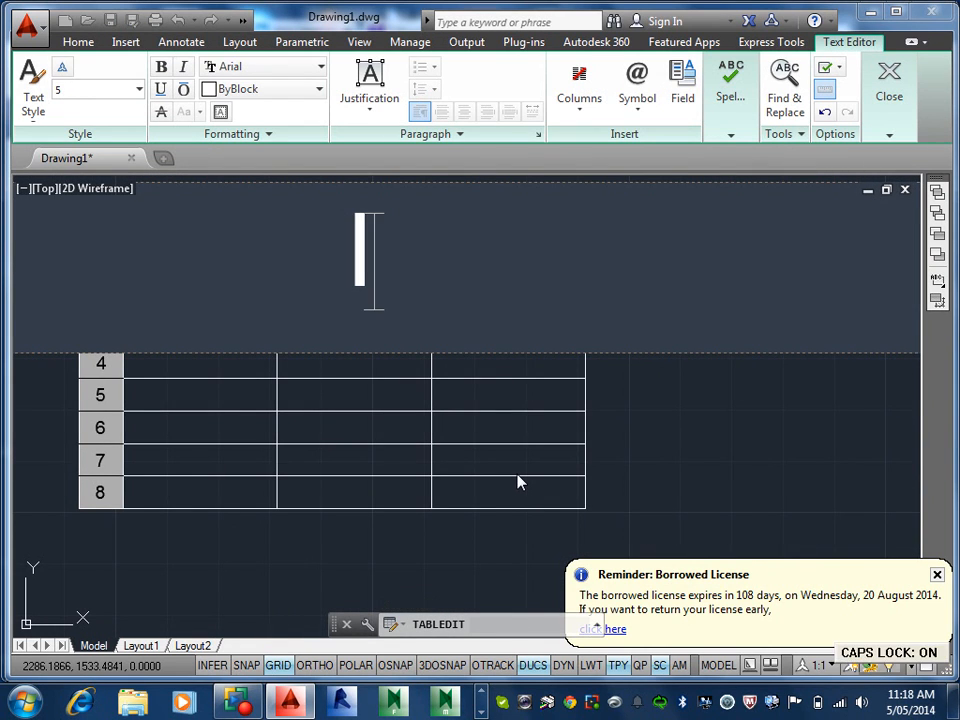
{"action": "type", "text": "ITEM LIS"}
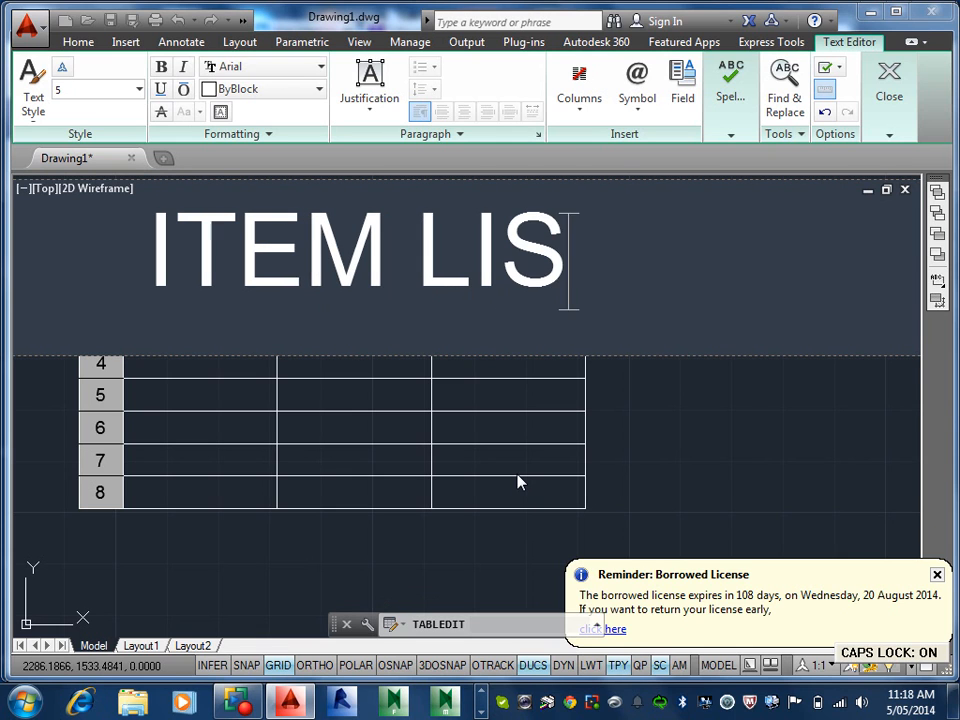
{"action": "type", "text": "T"}
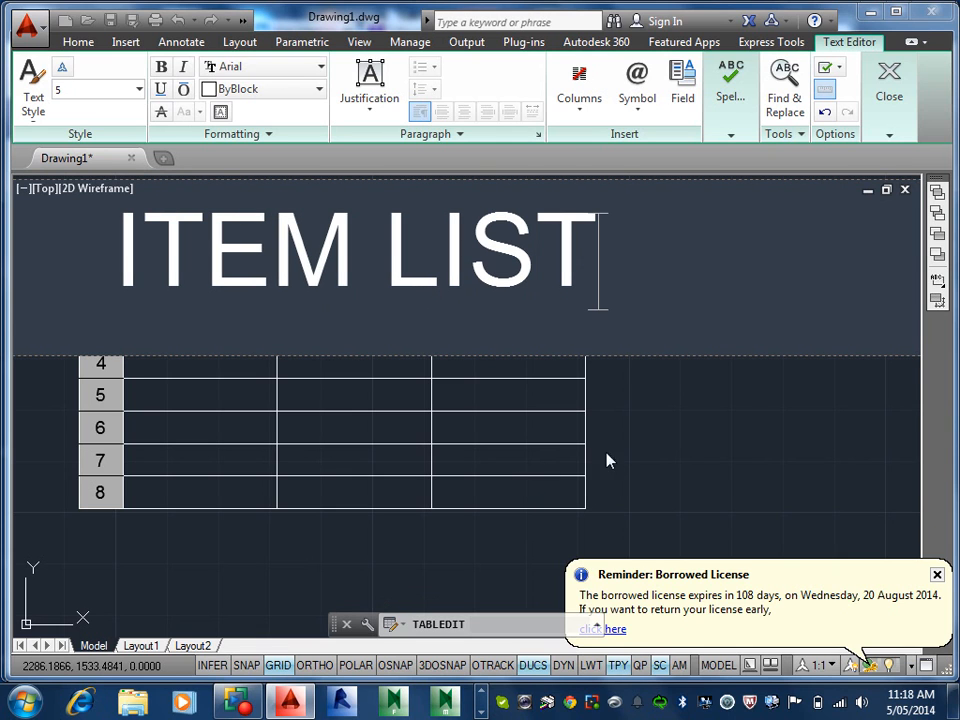
{"action": "scroll", "coordinate": [703, 459], "scroll_direction": "down", "scroll_amount": 5}
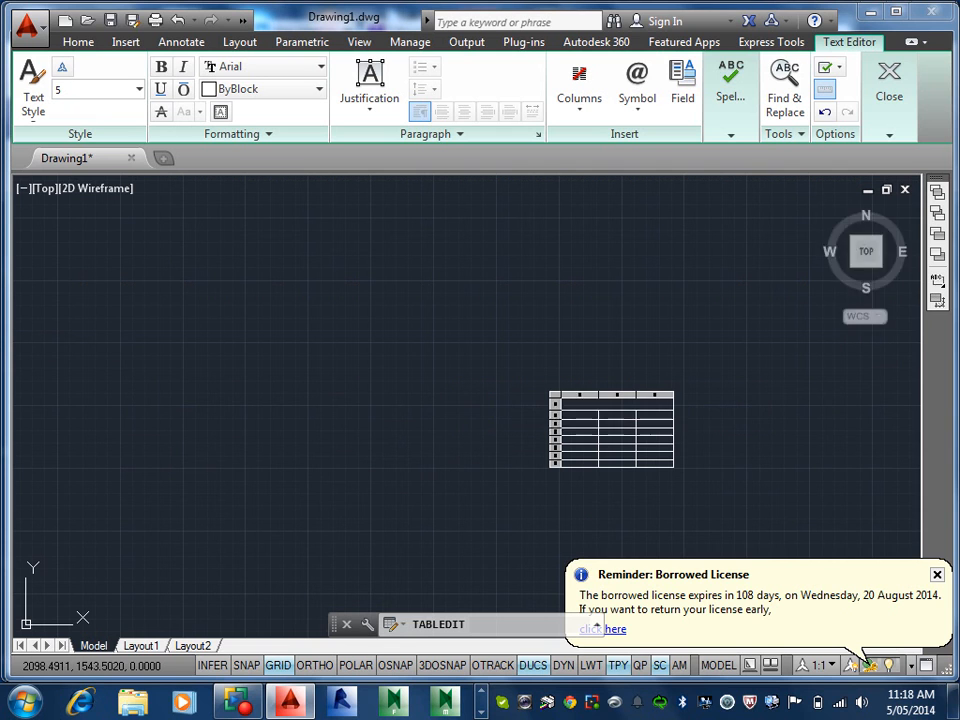
{"action": "key", "text": "Tab"}
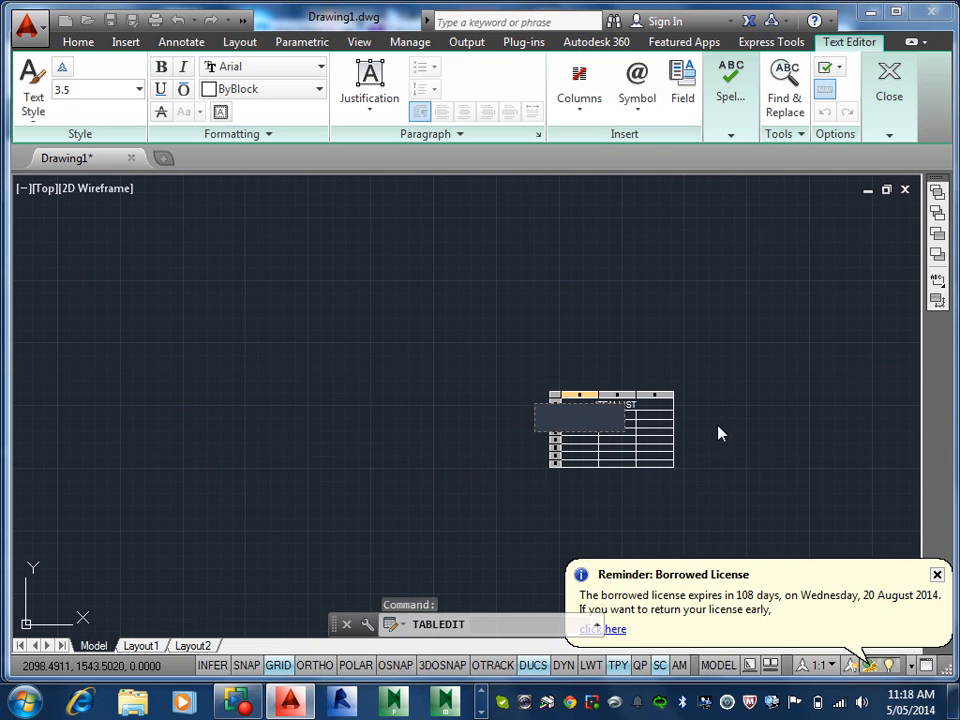
{"action": "left_click", "coordinate": [718, 434]}
- Narrow columns A and B of the table to suit short item numbers and quantities
{"action": "scroll", "coordinate": [628, 420], "scroll_direction": "up", "scroll_amount": 4}
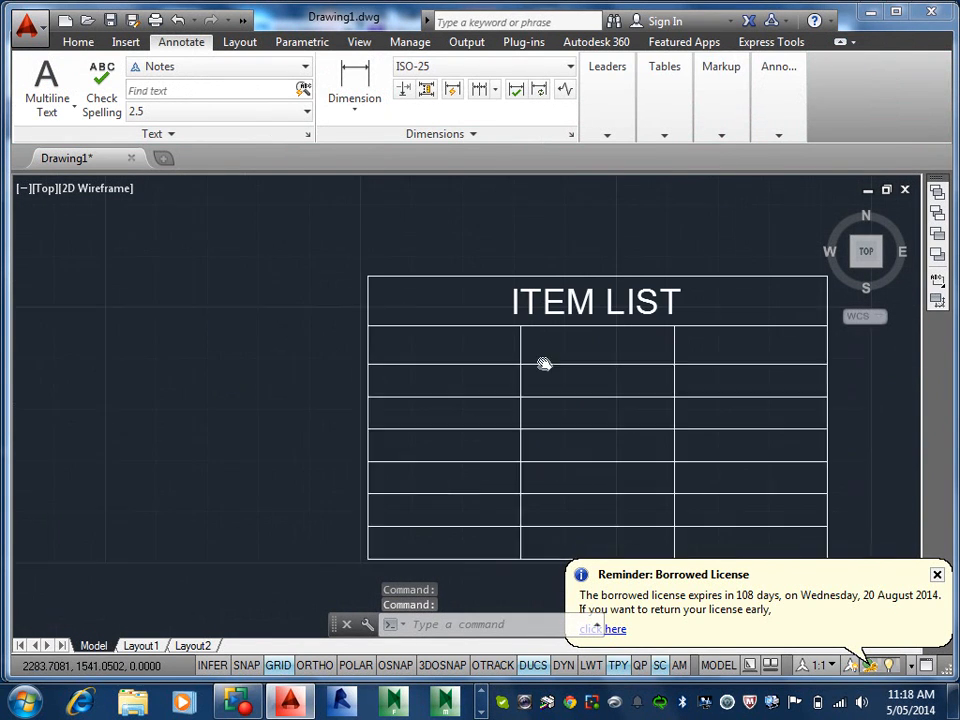
{"action": "middle_click_drag", "start_coordinate": [543, 364], "coordinate": [524, 344]}
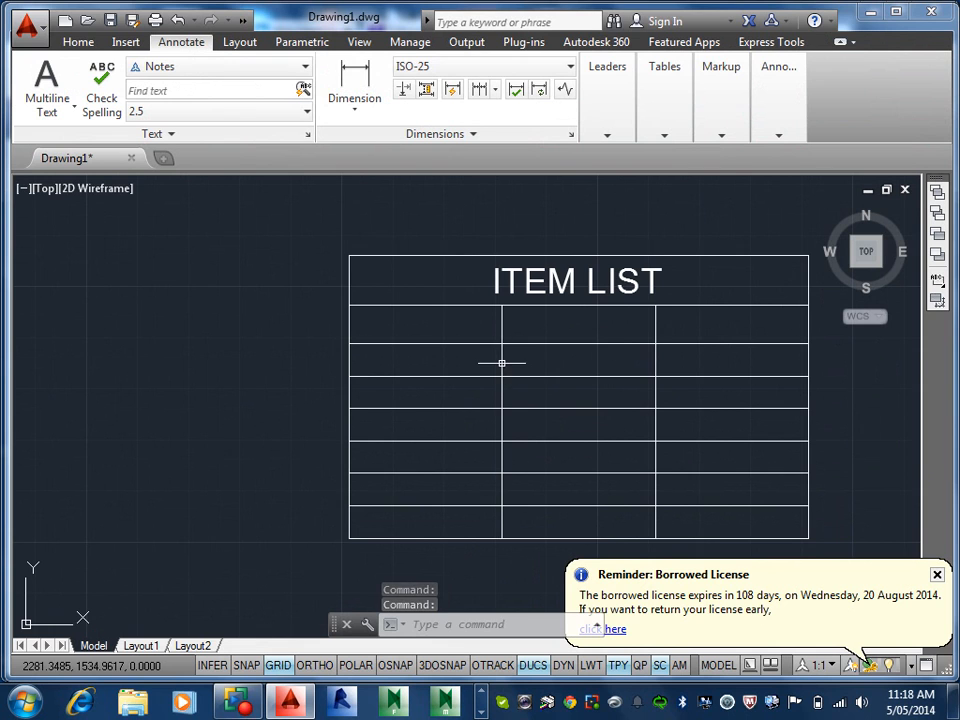
{"action": "left_click", "coordinate": [501, 363]}
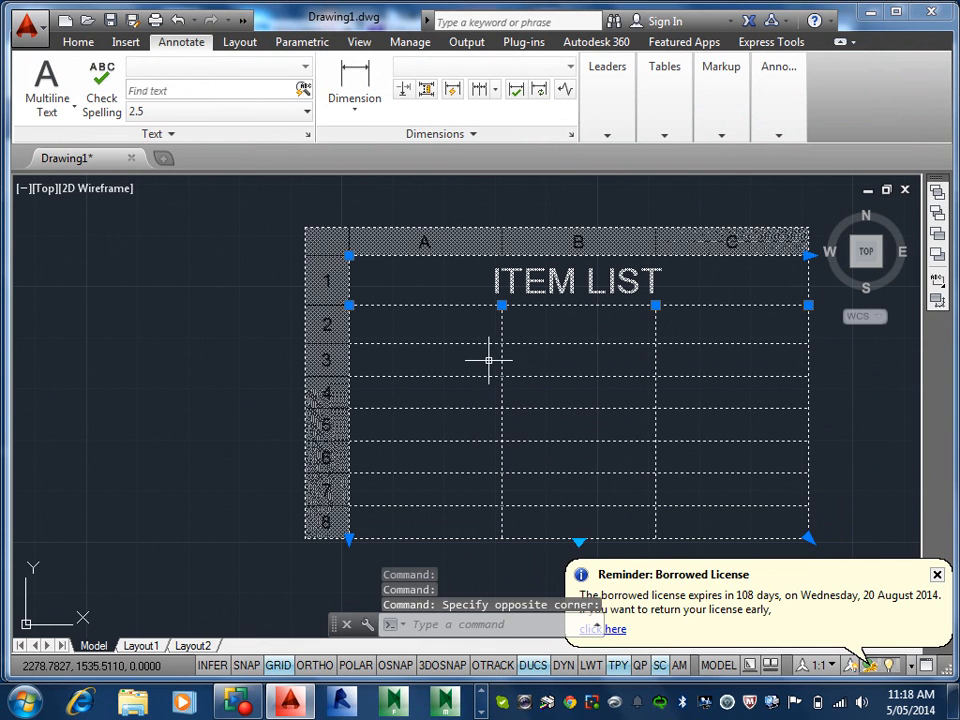
{"action": "left_click", "coordinate": [489, 360]}
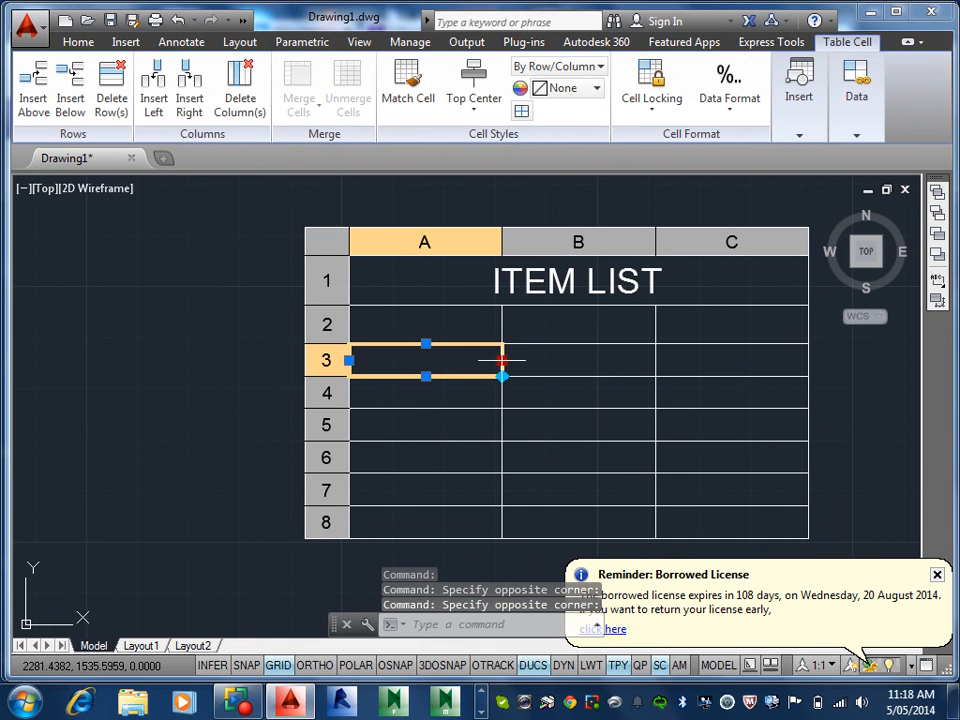
{"action": "left_click", "coordinate": [501, 360]}
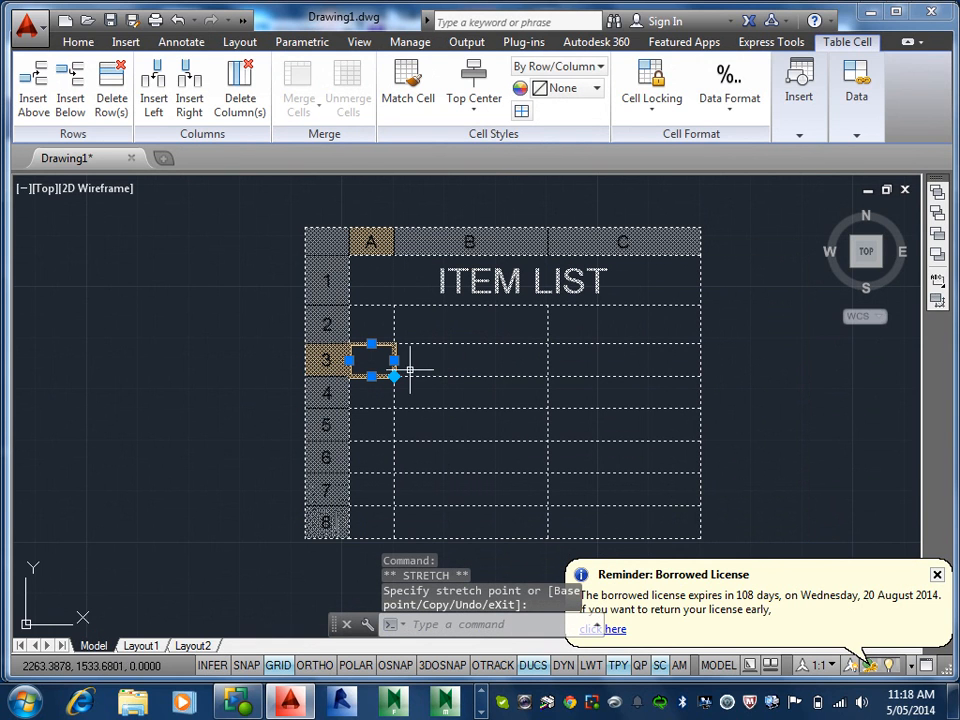
{"action": "left_click", "coordinate": [383, 390]}
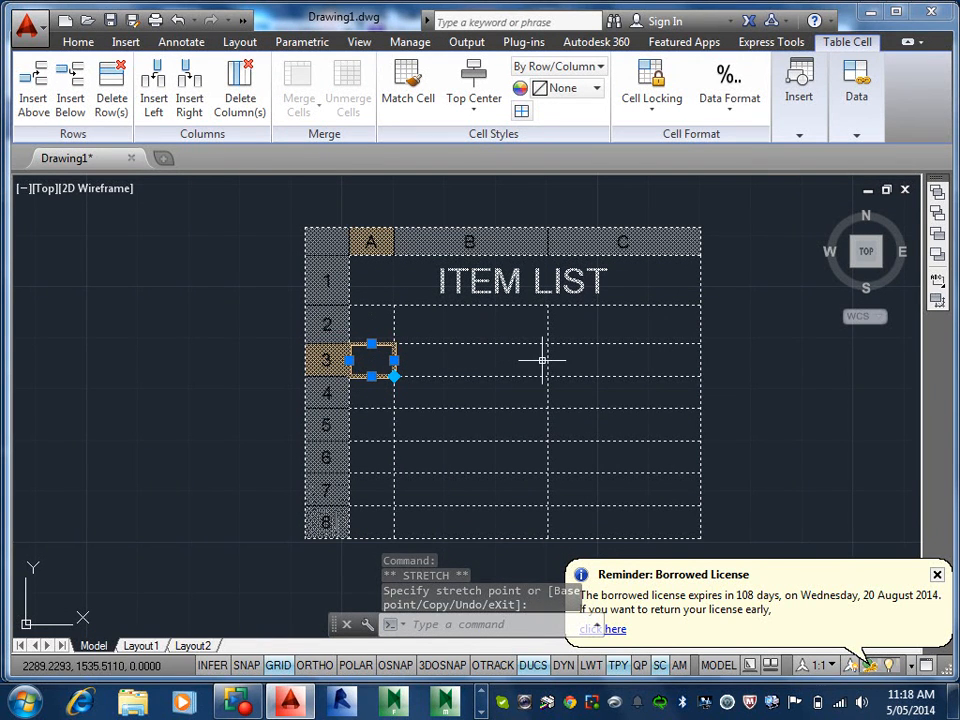
{"action": "left_click", "coordinate": [523, 363]}
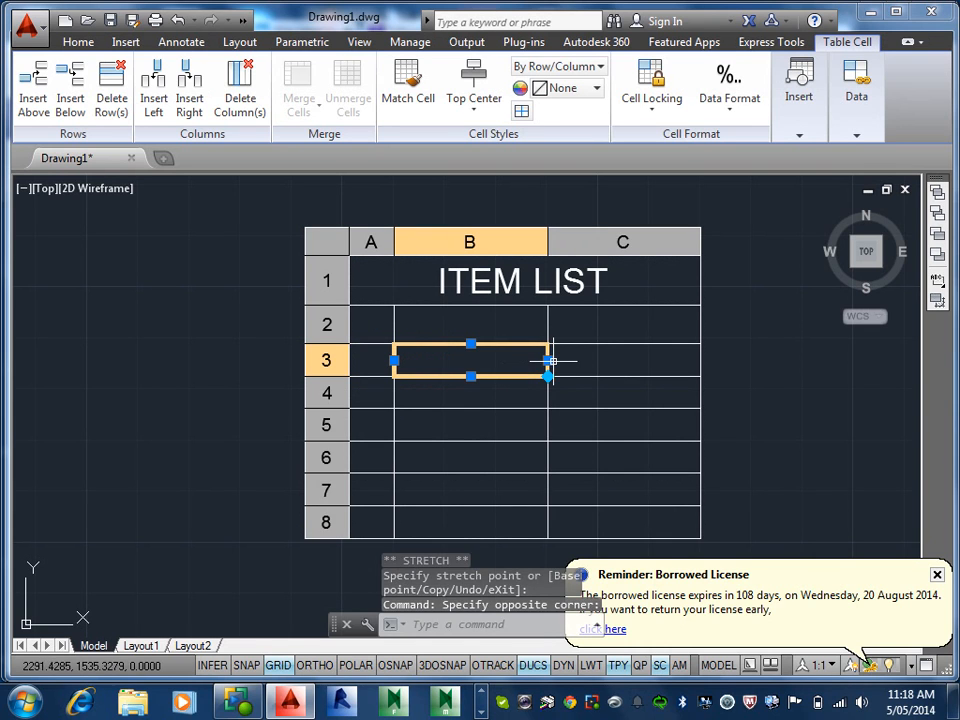
{"action": "left_click", "coordinate": [548, 360]}
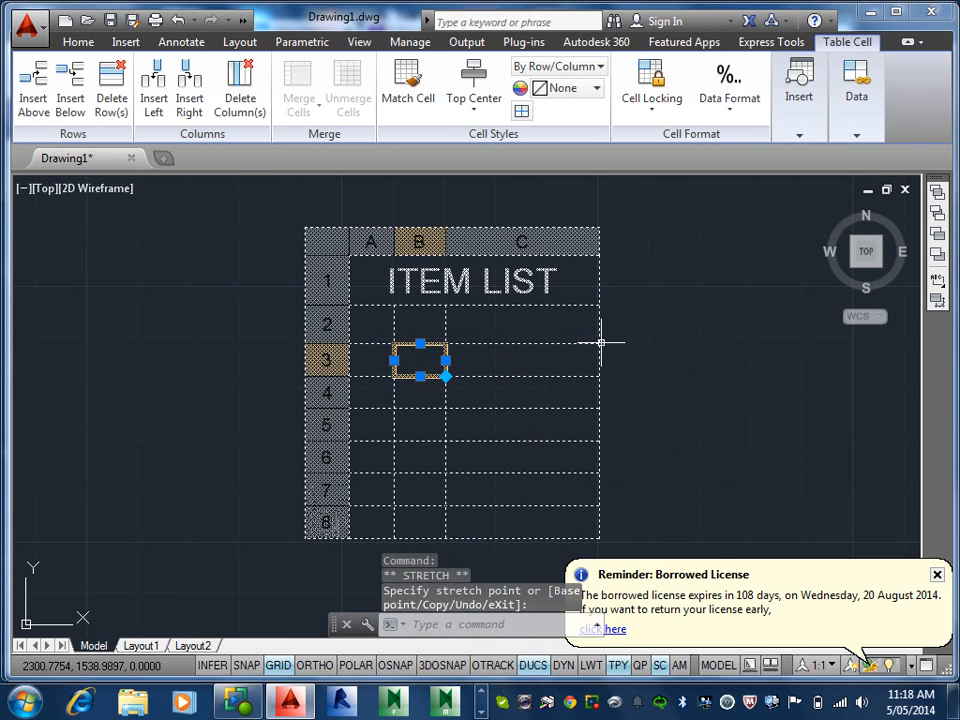
- Widen column C of the table so it becomes much broader than columns A and B
{"action": "left_click", "coordinate": [568, 359]}
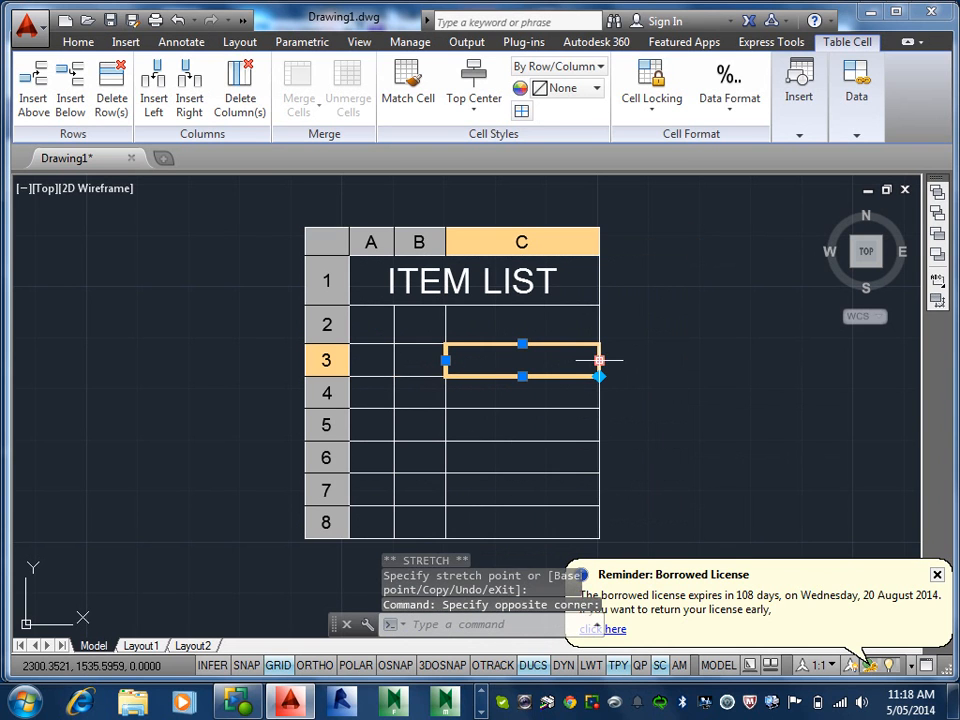
{"action": "left_click", "coordinate": [599, 360]}
{"action": "left_click", "coordinate": [720, 357]}
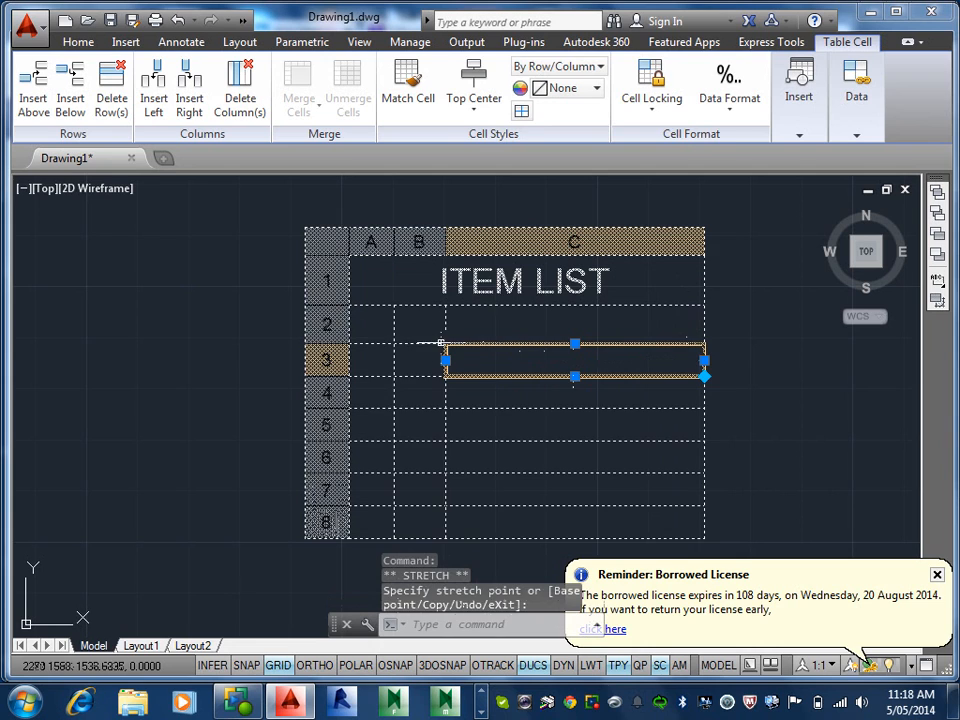
- Enter NO. in capitals as the header of column A in row 2
{"action": "left_click", "coordinate": [383, 328]}
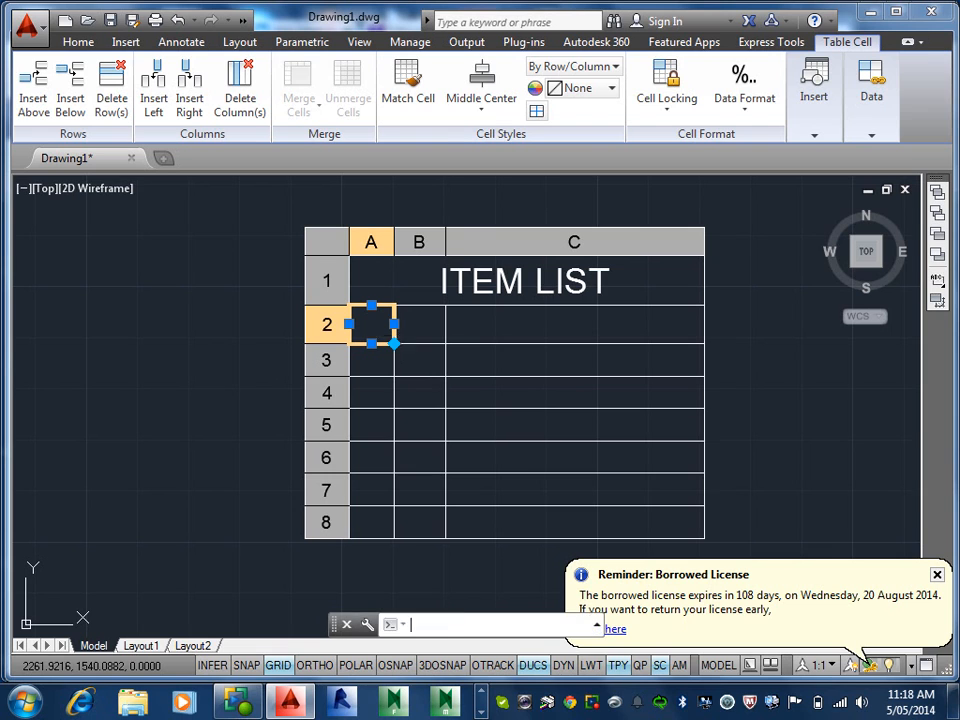
{"action": "type", "text": "nO."}
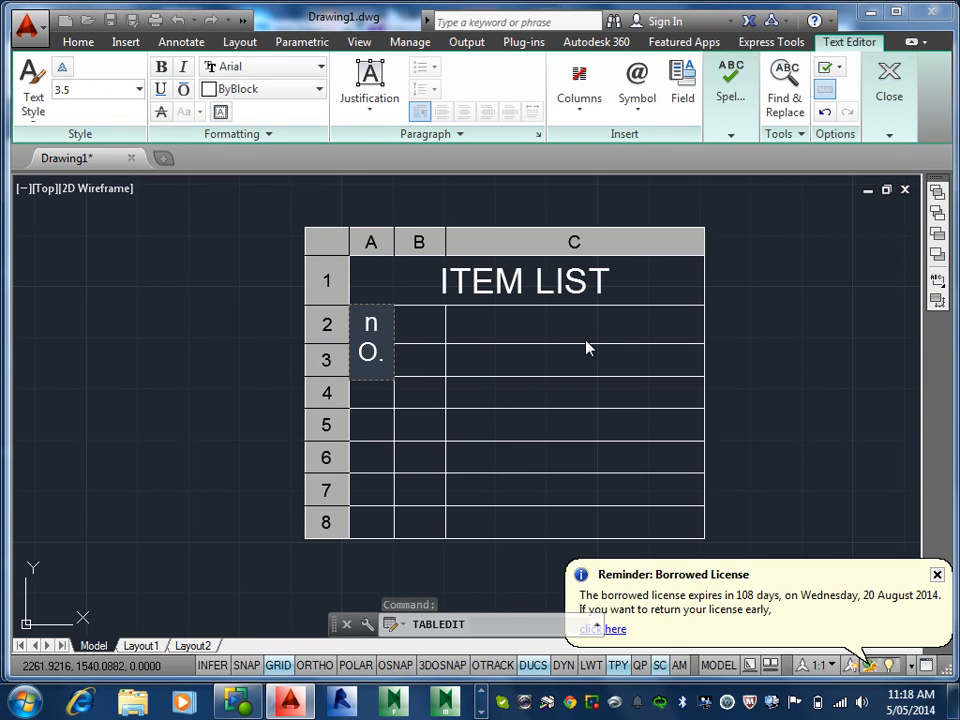
{"action": "key", "text": "BackSpace"}
{"action": "key", "text": "BackSpace"}
{"action": "key", "text": "BackSpace"}
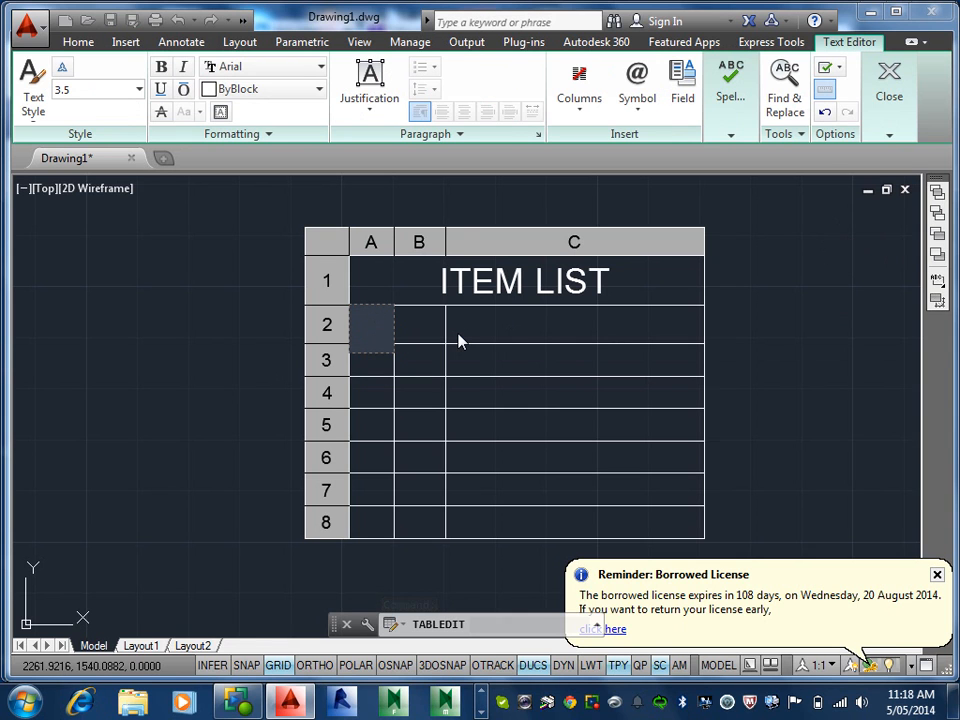
{"action": "type", "text": "NO."}
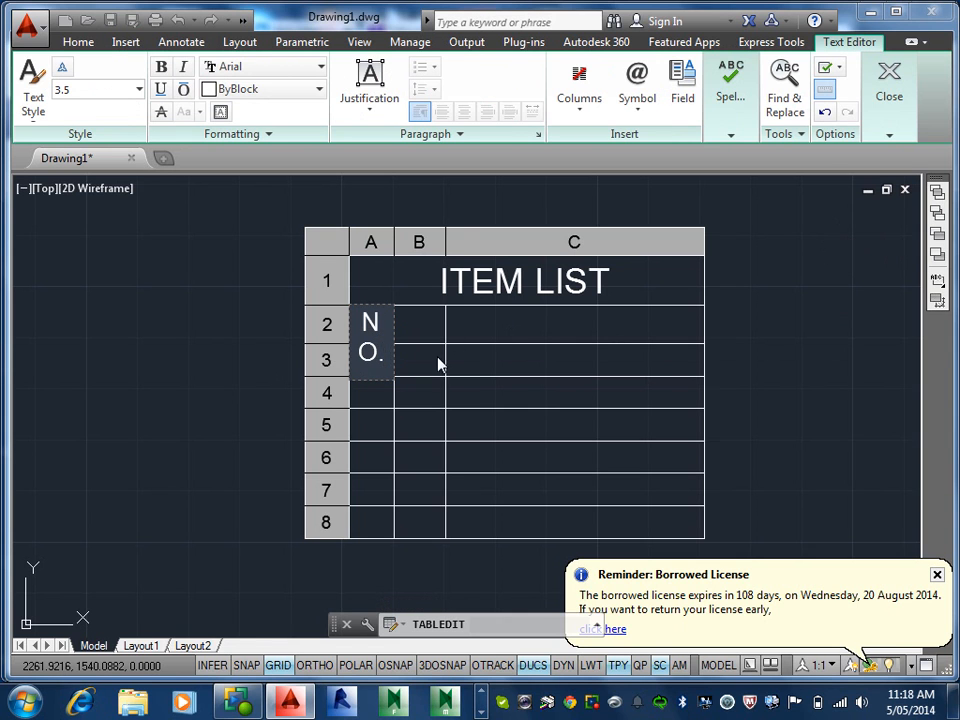
{"action": "left_click", "coordinate": [440, 359]}
- Widen column A enough to fit its NO. header on a single line
{"action": "left_click", "coordinate": [394, 337]}
{"action": "left_click", "coordinate": [388, 343]}
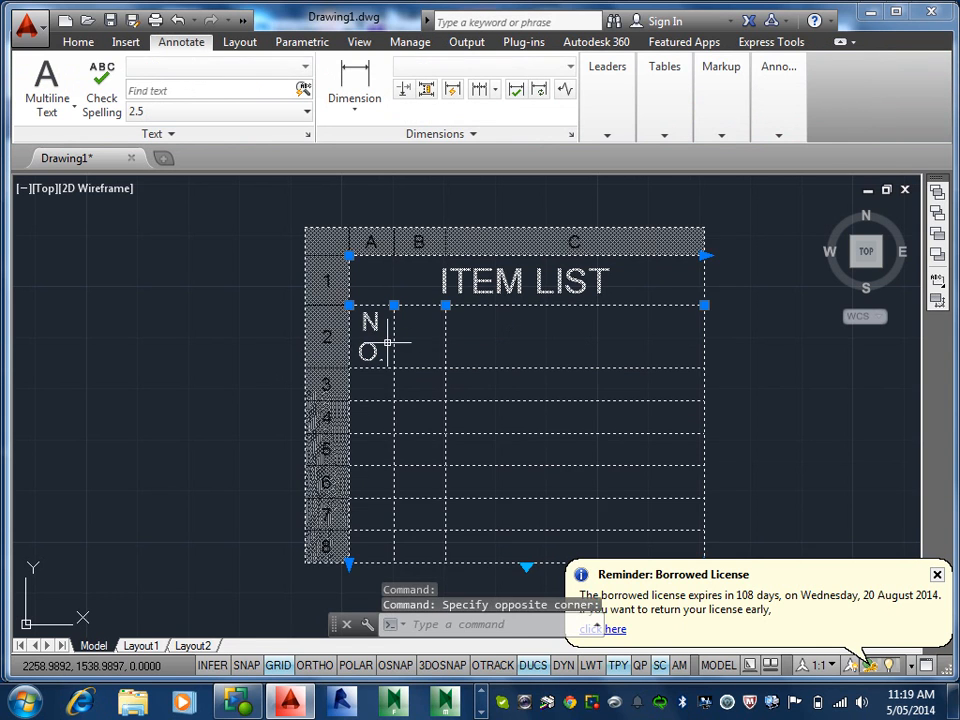
{"action": "left_click", "coordinate": [390, 340]}
{"action": "left_click", "coordinate": [394, 337]}
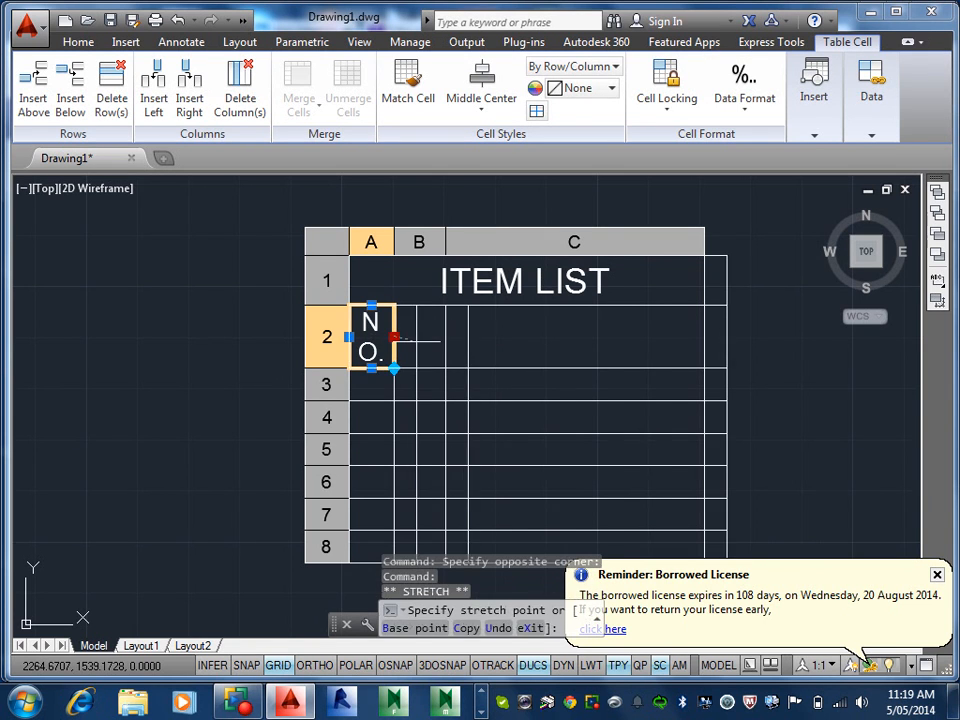
{"action": "left_click", "coordinate": [418, 337]}
- Enter QT in capitals as the header of column B in row 2
{"action": "left_click", "coordinate": [461, 339]}
{"action": "left_click", "coordinate": [468, 337]}
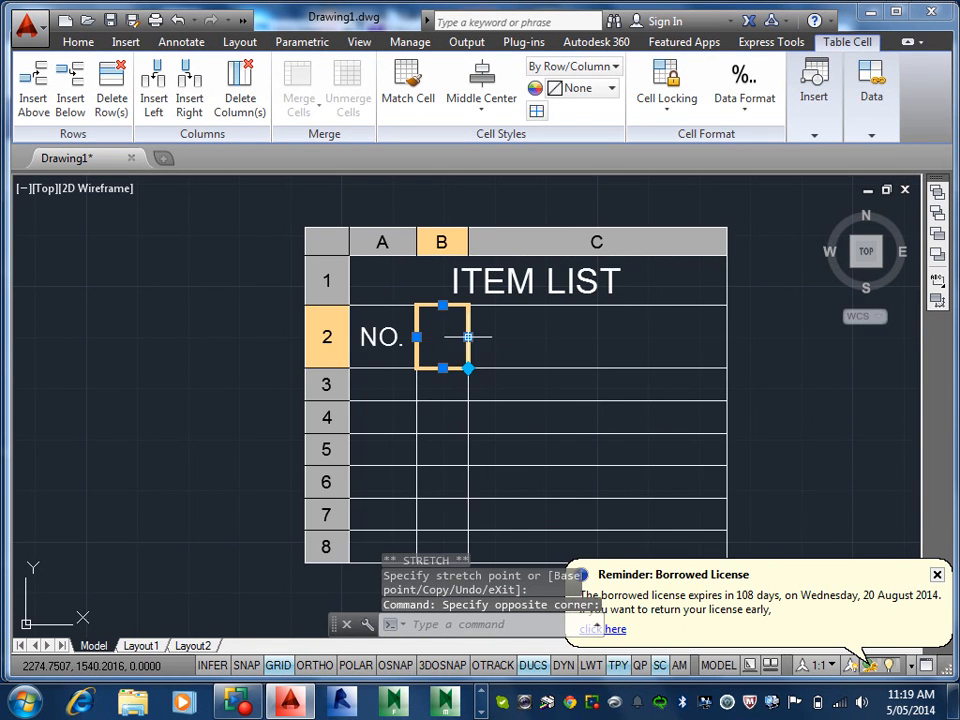
{"action": "left_click", "coordinate": [468, 337]}
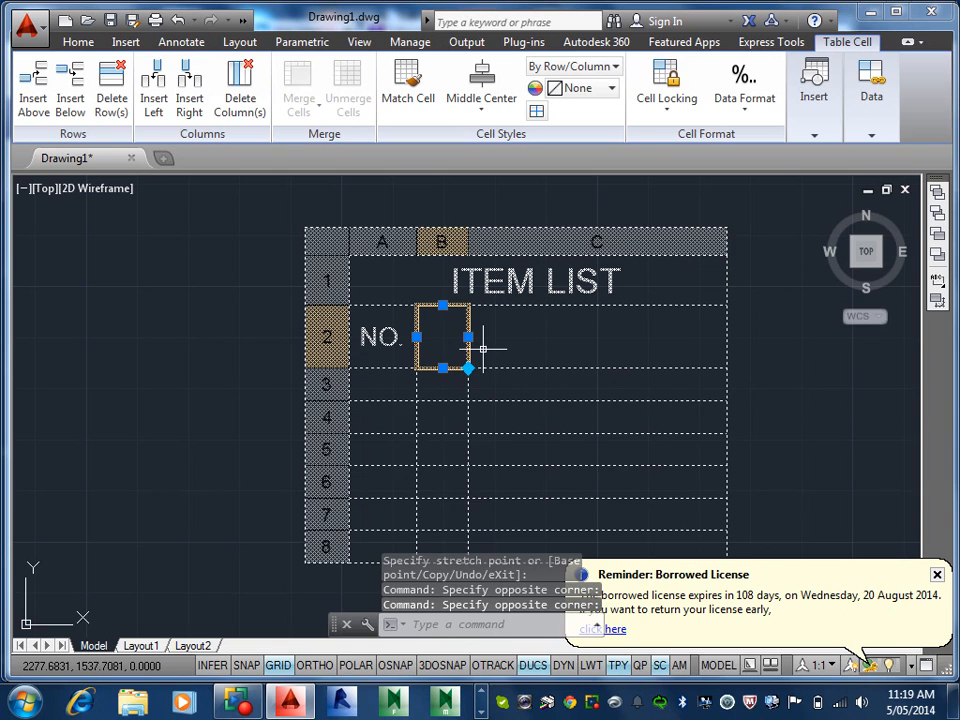
{"action": "type", "text": "qu"}
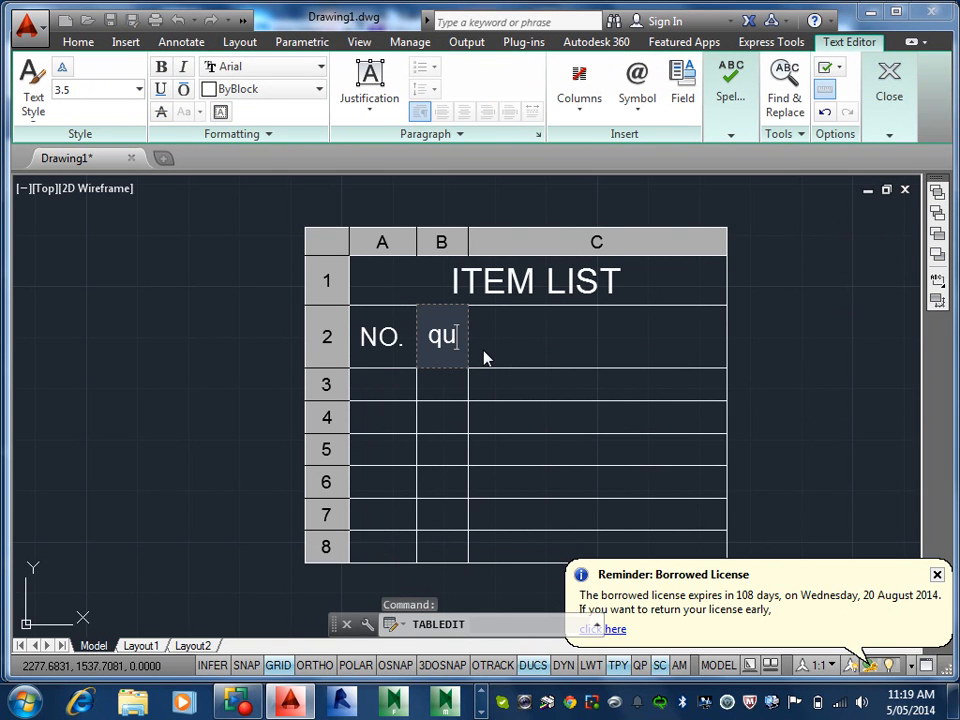
{"action": "type", "text": "n"}
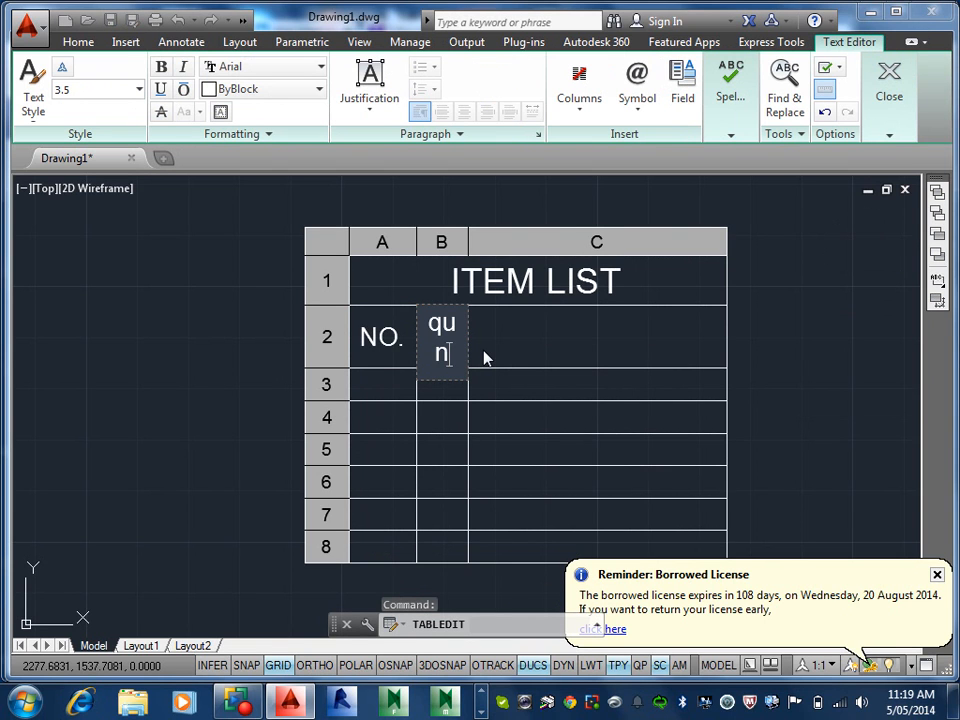
{"action": "key", "text": "BackSpace"}
{"action": "key", "text": "BackSpace"}
{"action": "key", "text": "BackSpace"}
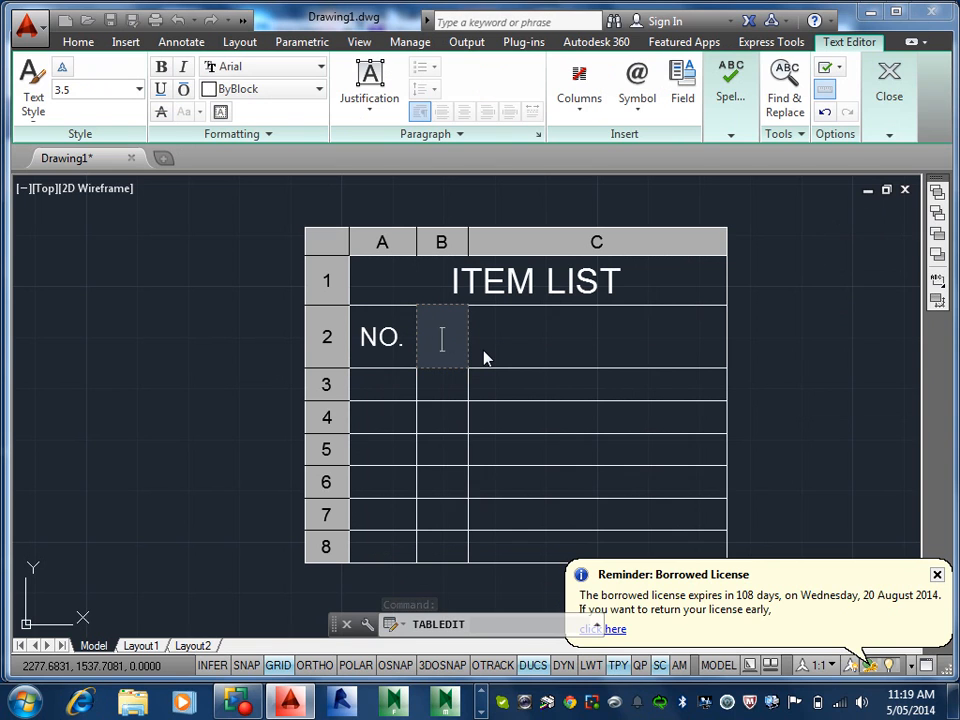
{"action": "type", "text": "QT"}
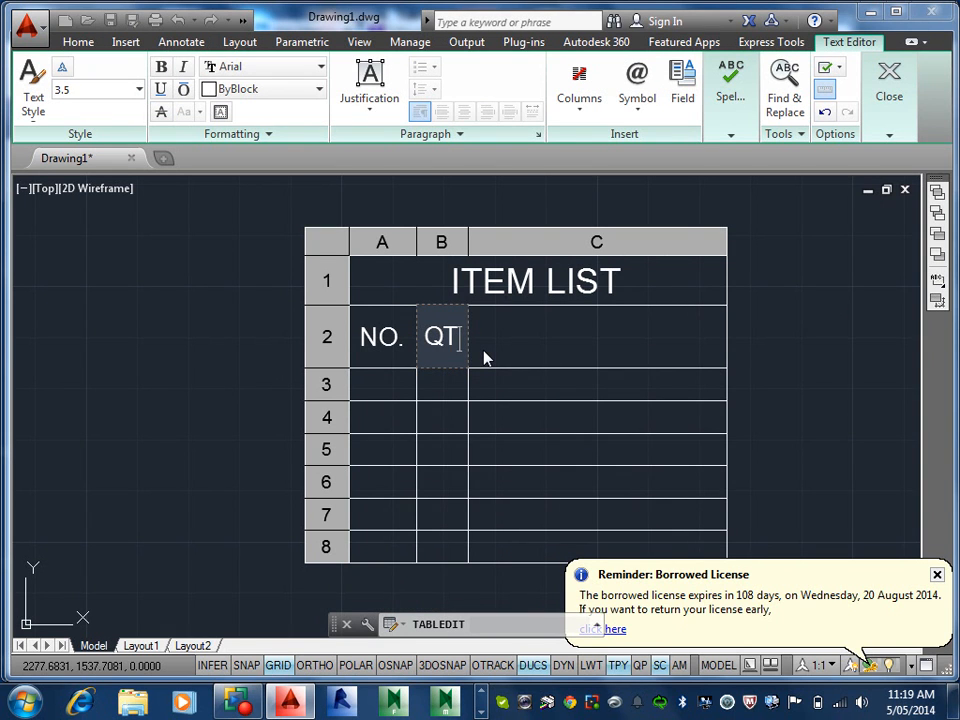
{"action": "left_click", "coordinate": [499, 349]}
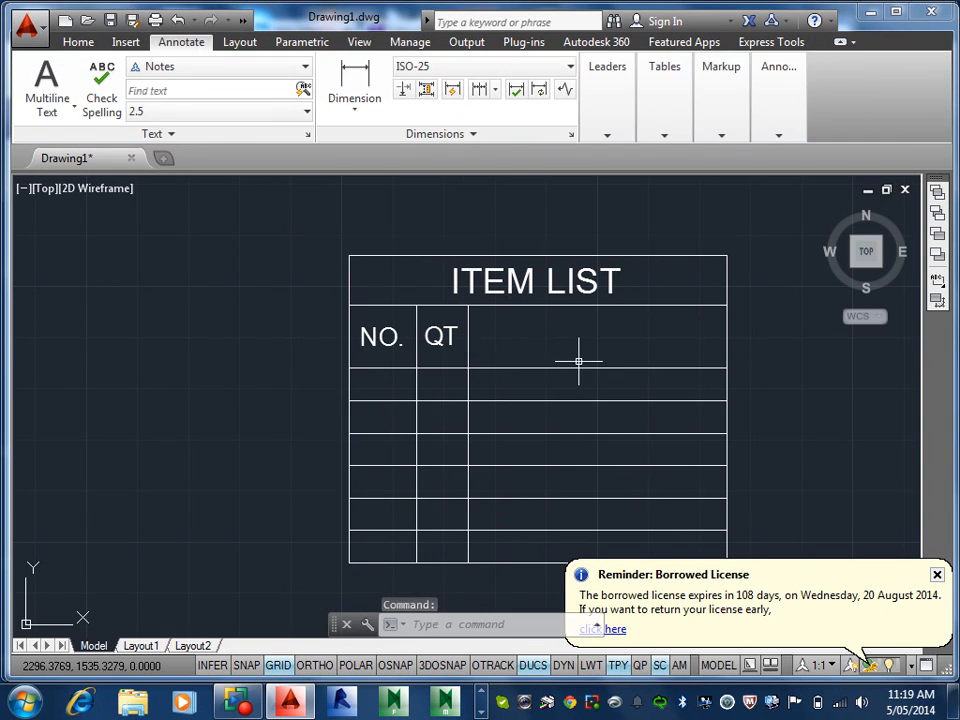
- Enter DESCRIPTION as the header of column C in row 2
{"action": "left_click", "coordinate": [578, 356]}
{"action": "type", "text": "DE"}
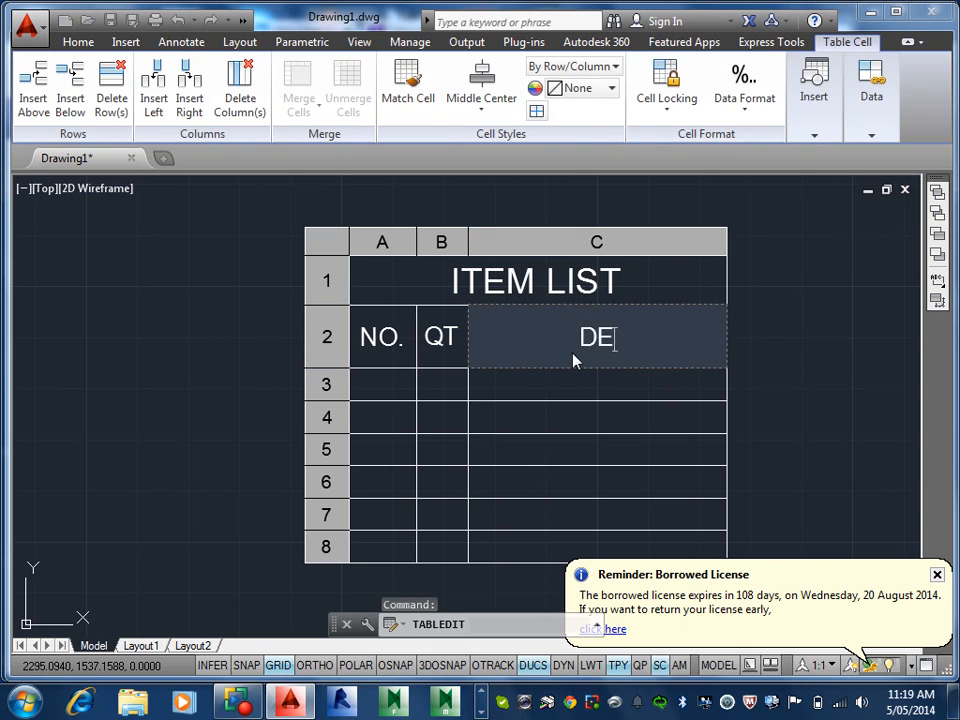
{"action": "type", "text": "SCRIPTION"}
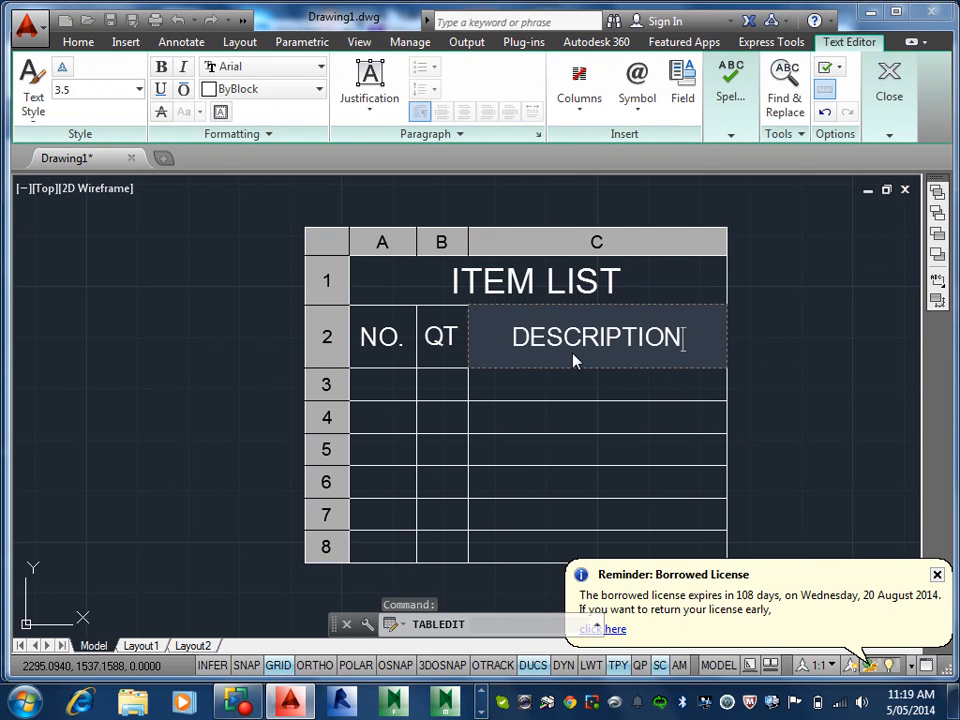
- Enter 1 as the item number in column A and 1 as the quantity in column B of row 3
{"action": "left_click", "coordinate": [392, 382]}
{"action": "type", "text": "1"}
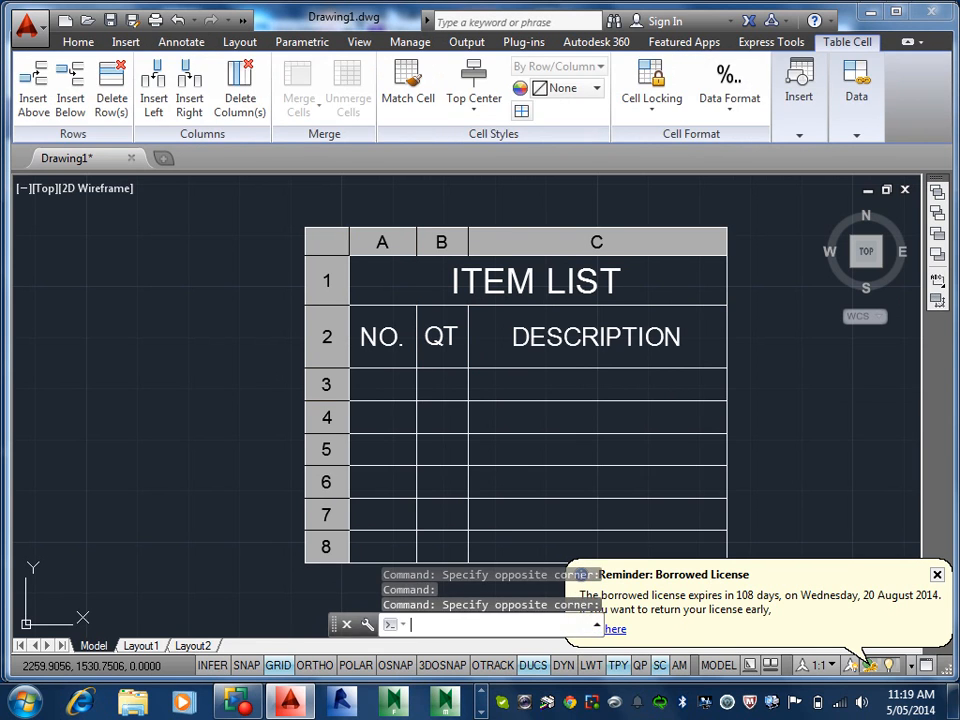
{"action": "left_click", "coordinate": [437, 384]}
{"action": "left_click", "coordinate": [440, 384]}
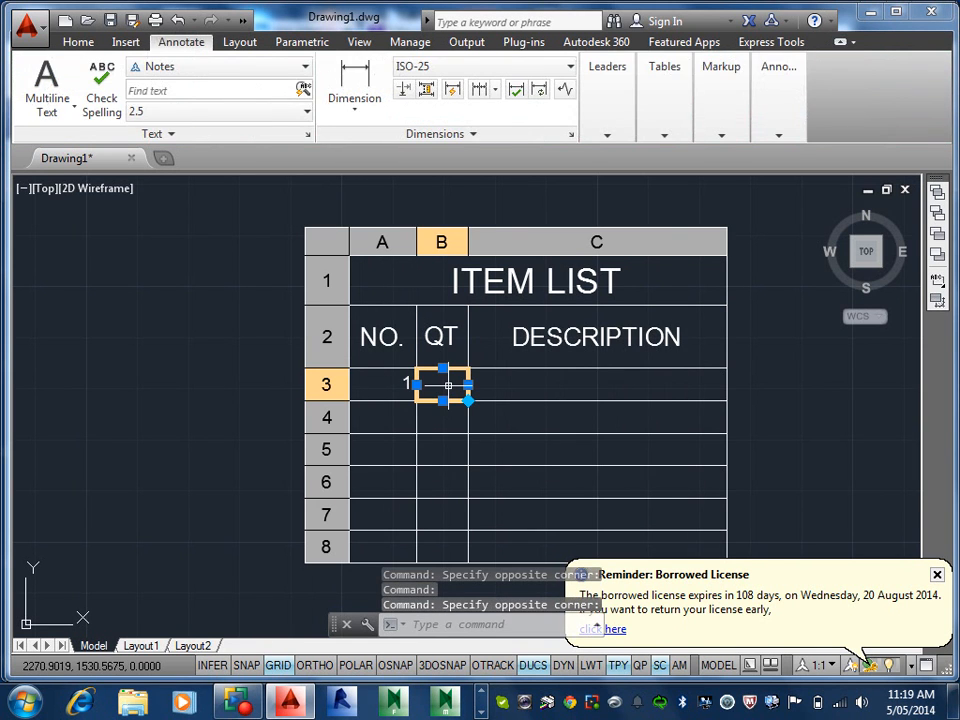
{"action": "type", "text": "1"}
- Enter BASE in capitals as the description in column C of row 3
{"action": "left_click", "coordinate": [508, 388]}
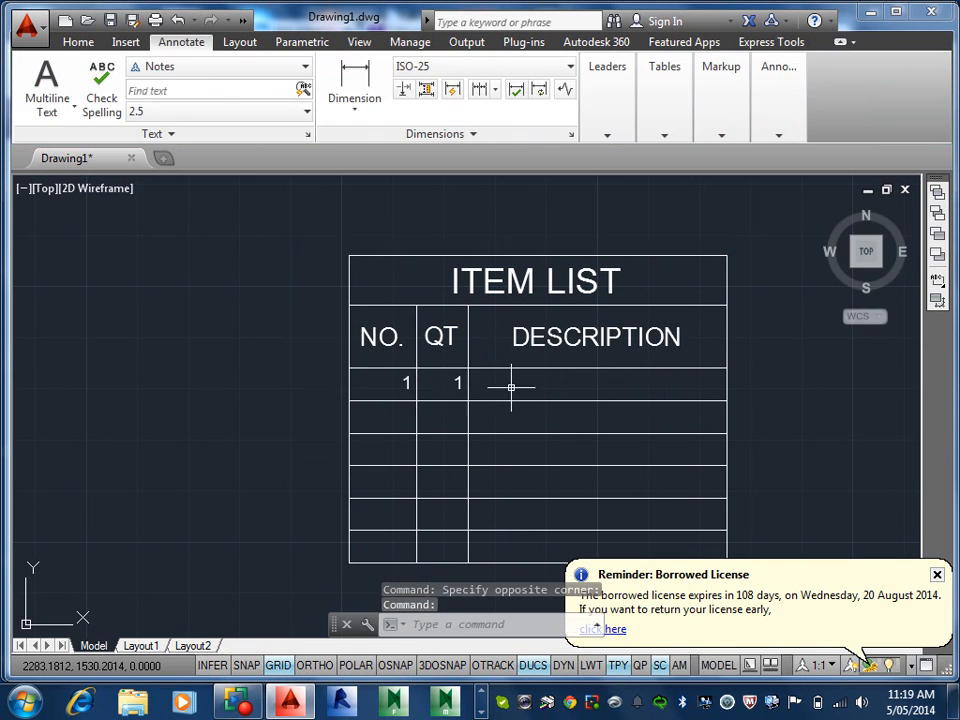
{"action": "left_click", "coordinate": [515, 391]}
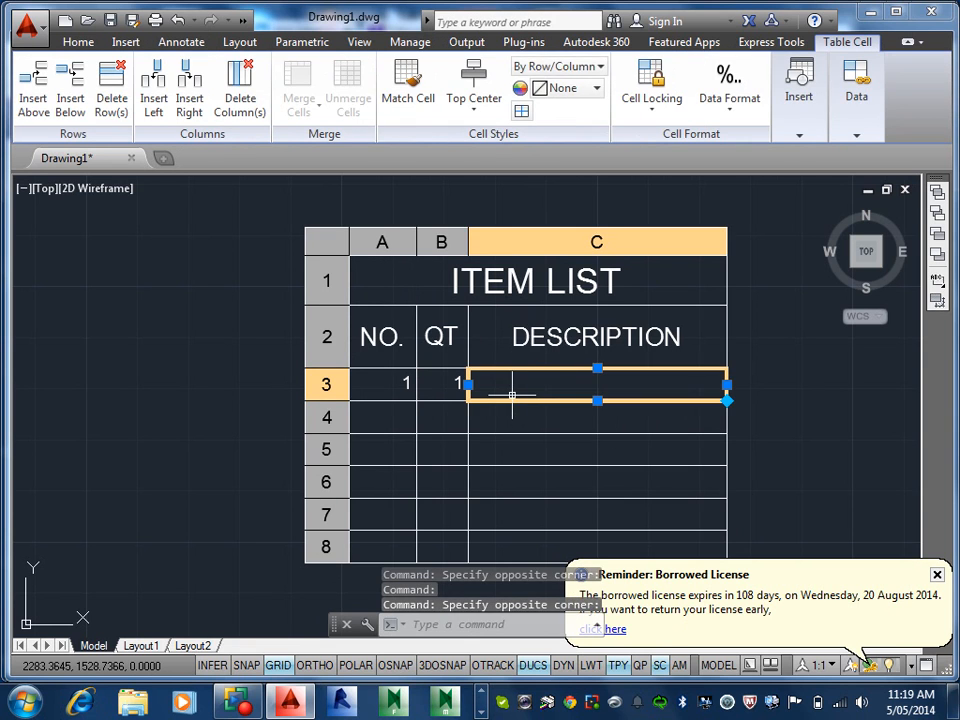
{"action": "type", "text": "b"}
{"action": "key", "text": "BackSpace"}
{"action": "type", "text": "BA"}
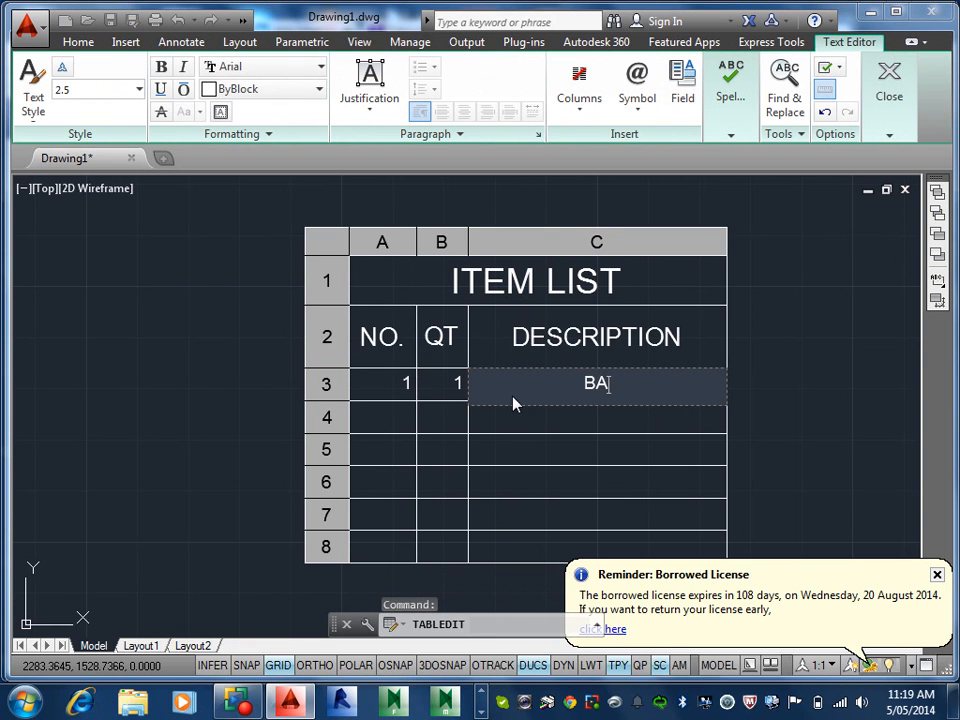
{"action": "type", "text": "SE"}
{"action": "key", "text": "Return"}
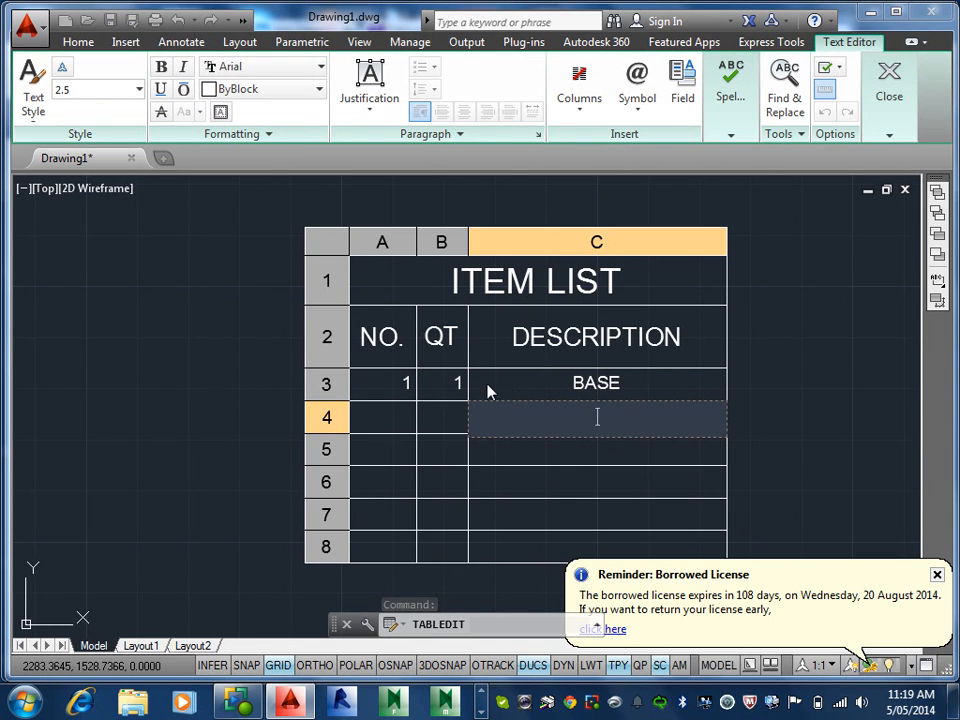
- Set the alignment of the BASE description cell to Top Left
{"action": "left_click", "coordinate": [538, 392]}
{"action": "left_click", "coordinate": [537, 388]}
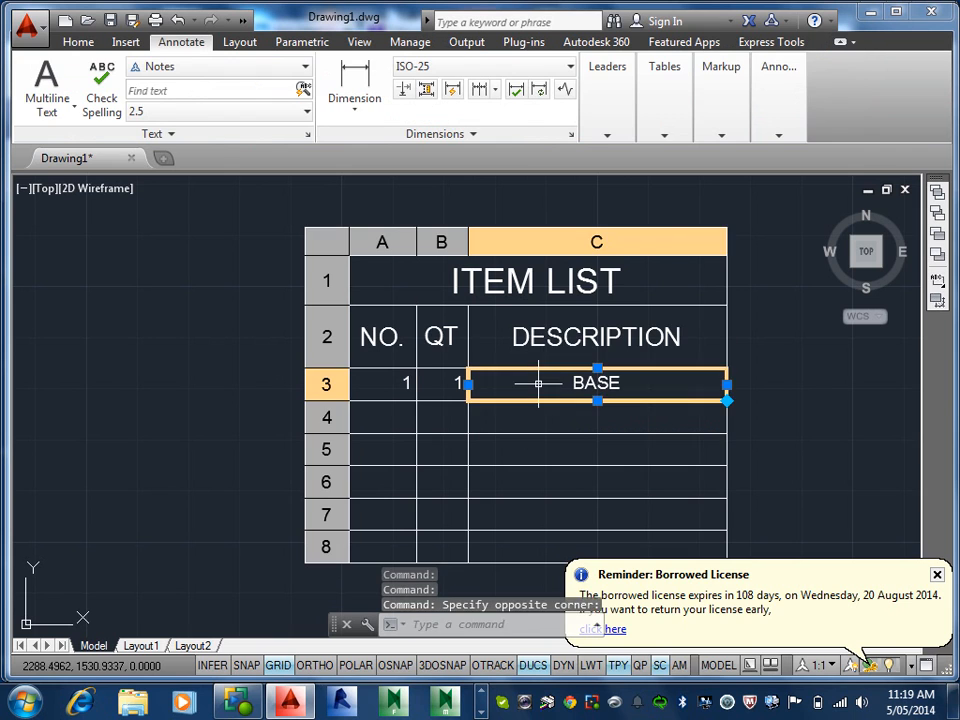
{"action": "right_click", "coordinate": [540, 393]}
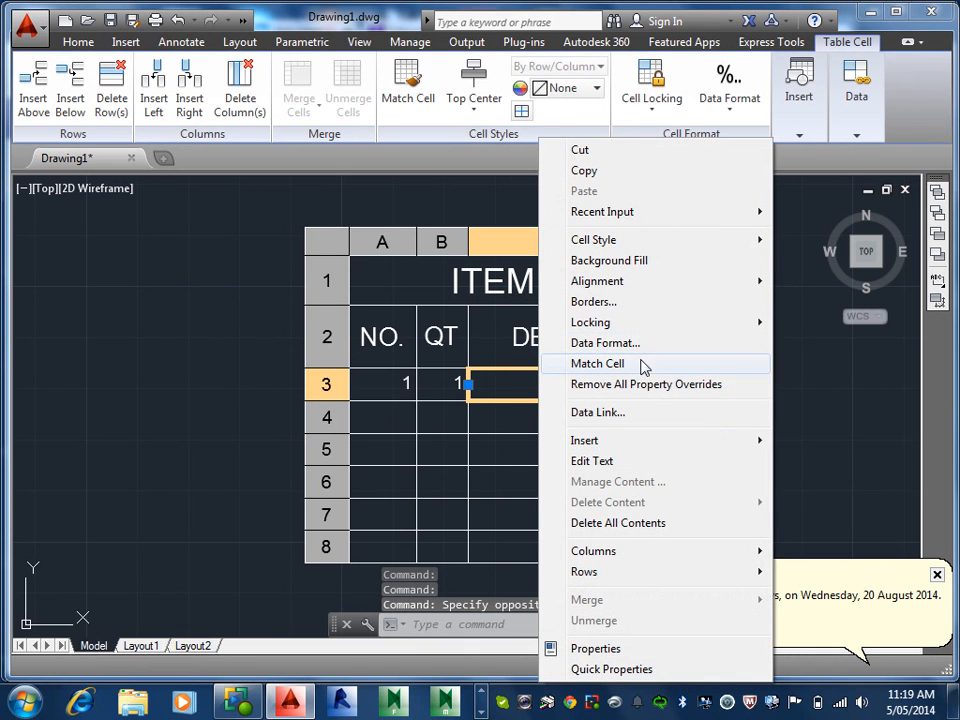
{"action": "mouse_move", "coordinate": [639, 285]}
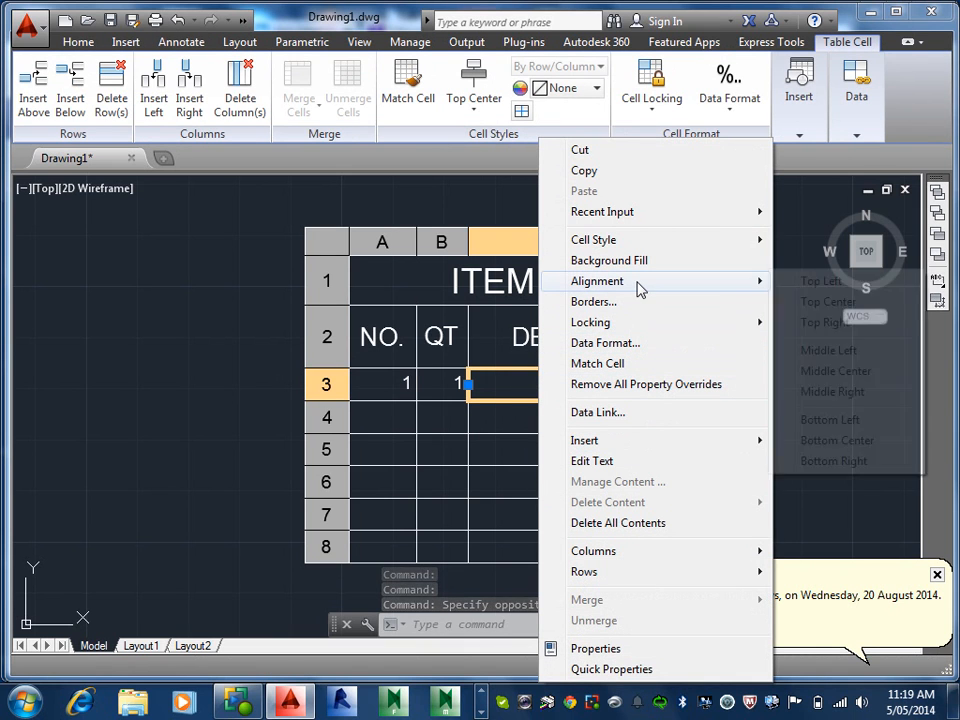
{"action": "left_click", "coordinate": [822, 281]}
{"action": "left_click", "coordinate": [617, 445]}
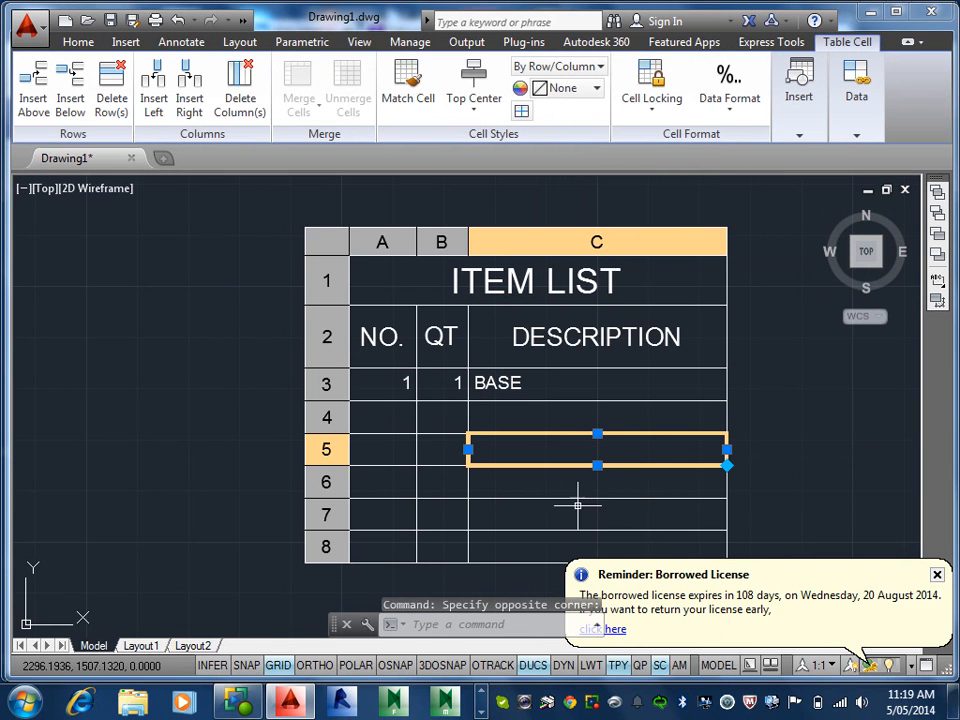
- Insert one new table row below row 4 and another one above row 4
{"action": "left_click", "coordinate": [357, 417]}
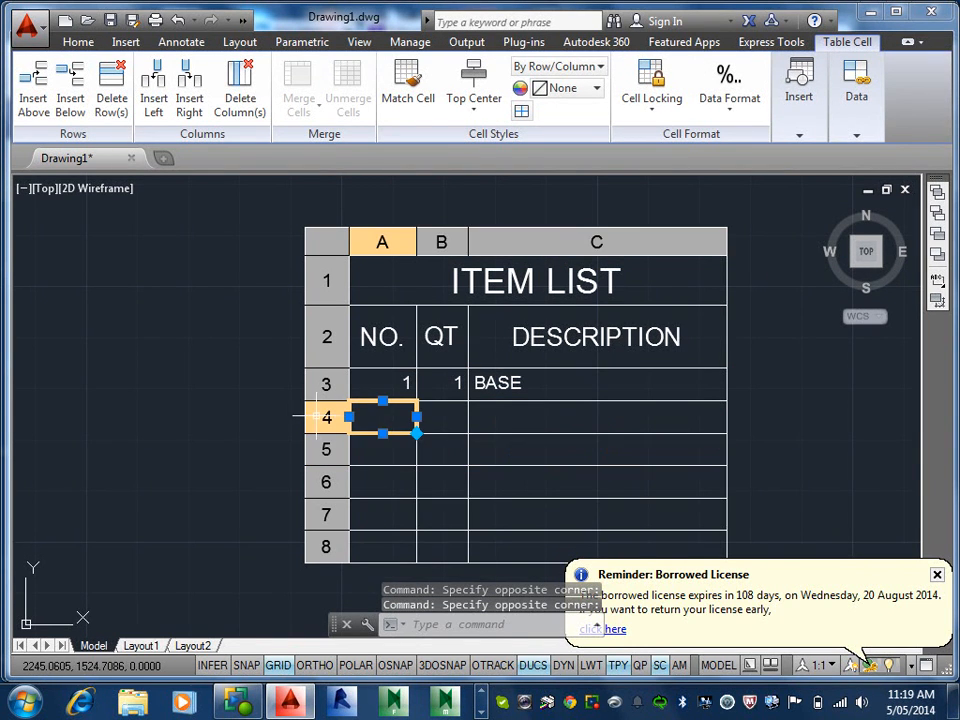
{"action": "left_click", "coordinate": [321, 416]}
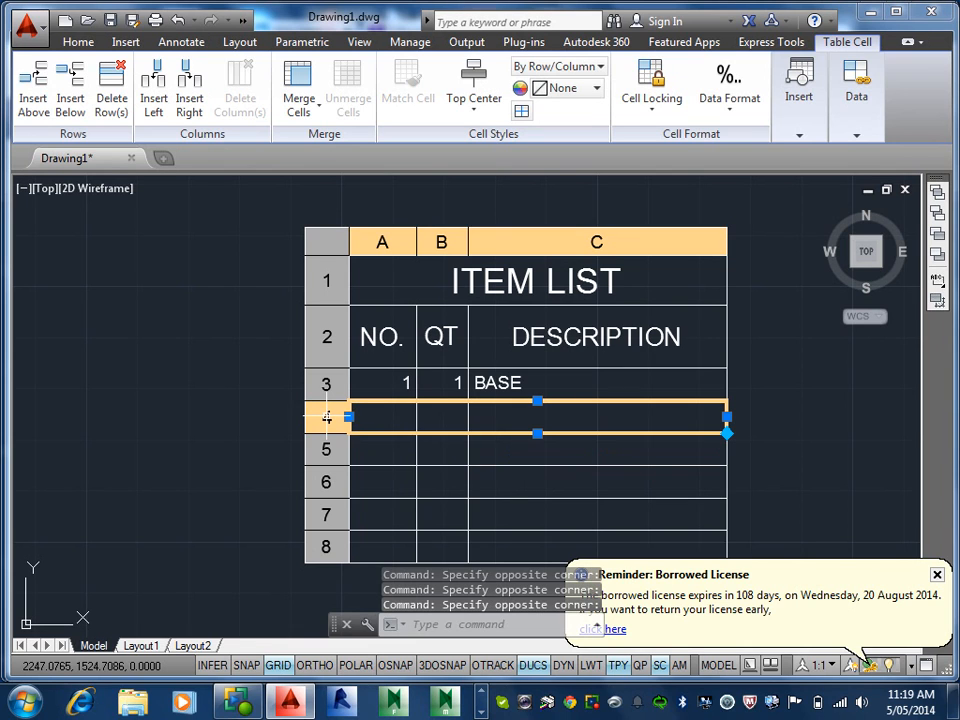
{"action": "right_click", "coordinate": [327, 417]}
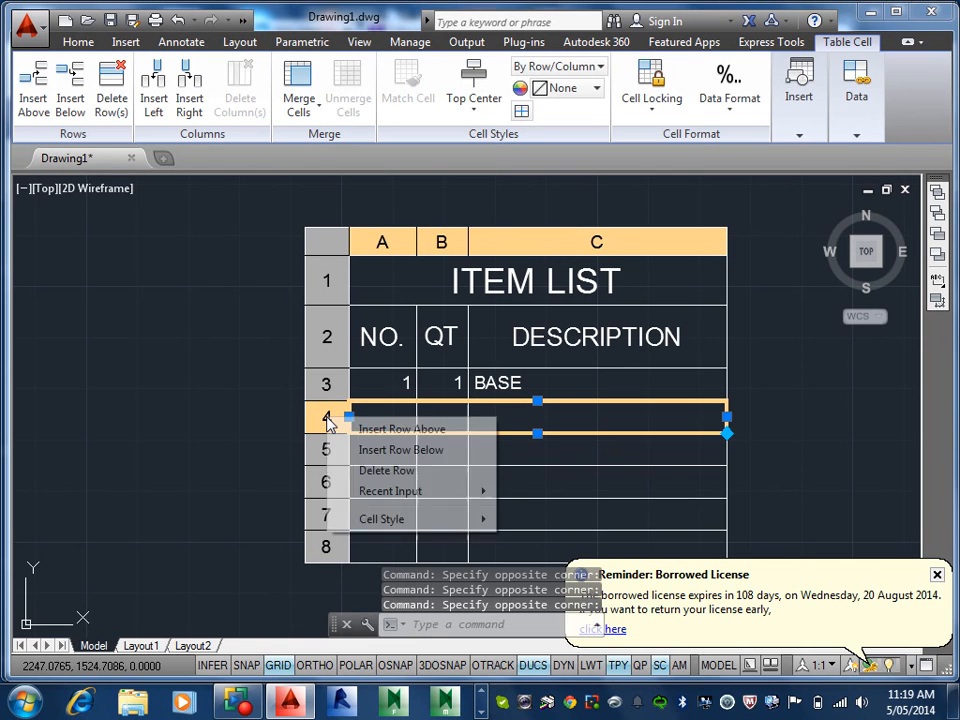
{"action": "left_click", "coordinate": [378, 452]}
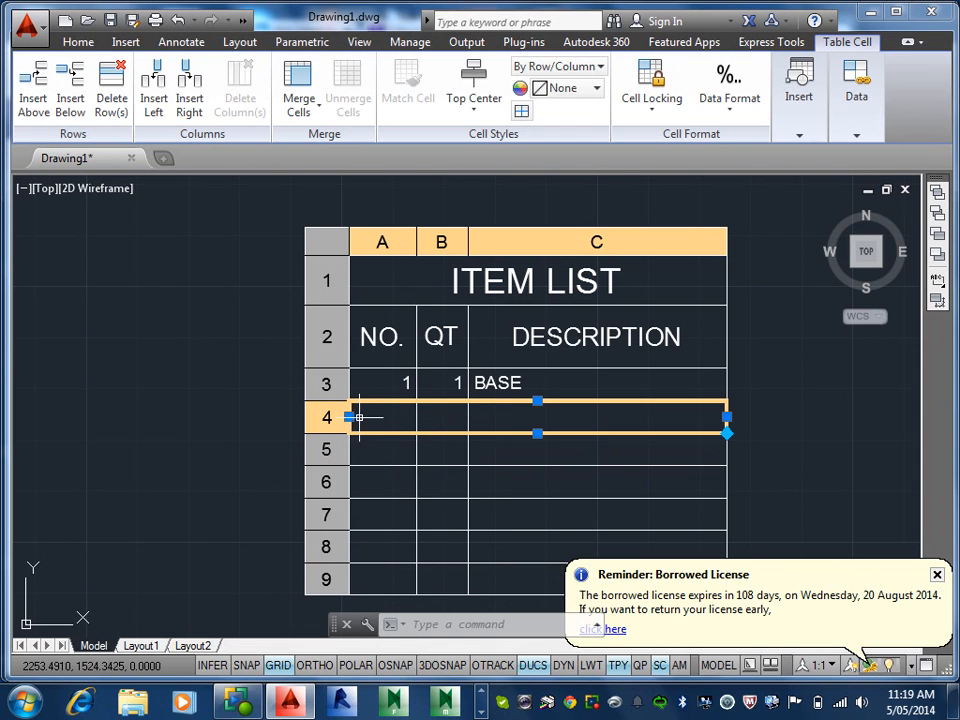
{"action": "right_click", "coordinate": [330, 425]}
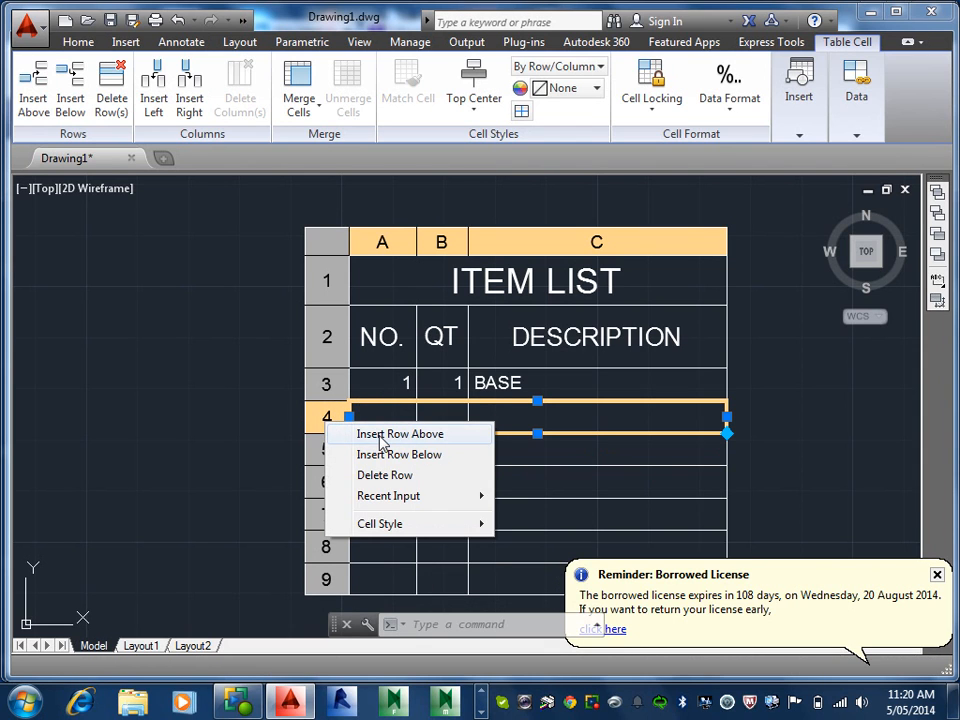
{"action": "left_click", "coordinate": [385, 435]}
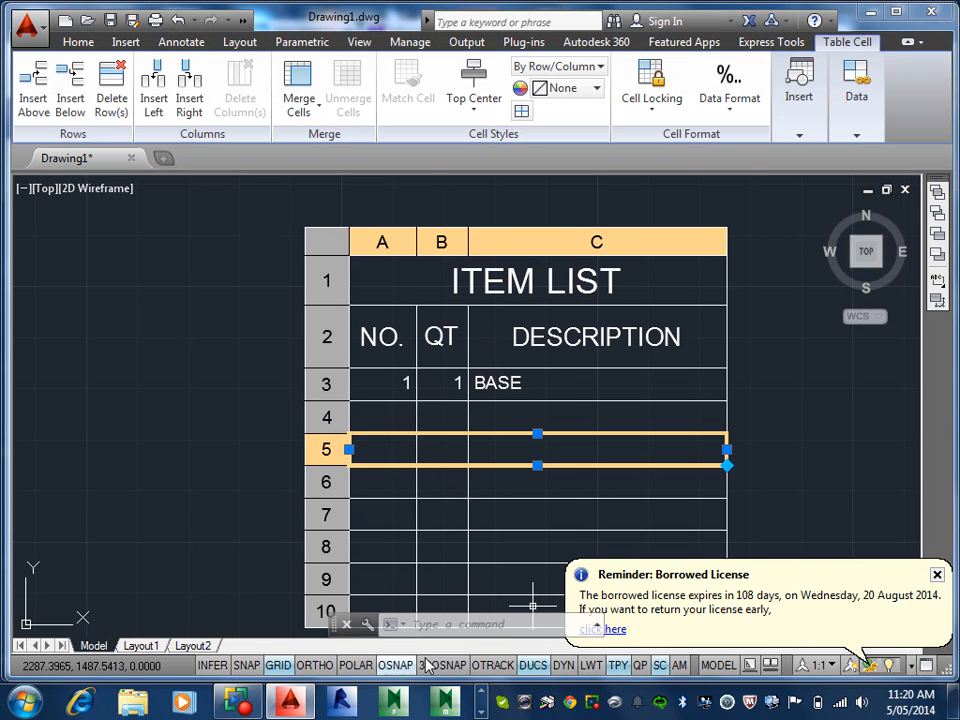
{"action": "right_click", "coordinate": [236, 698]}
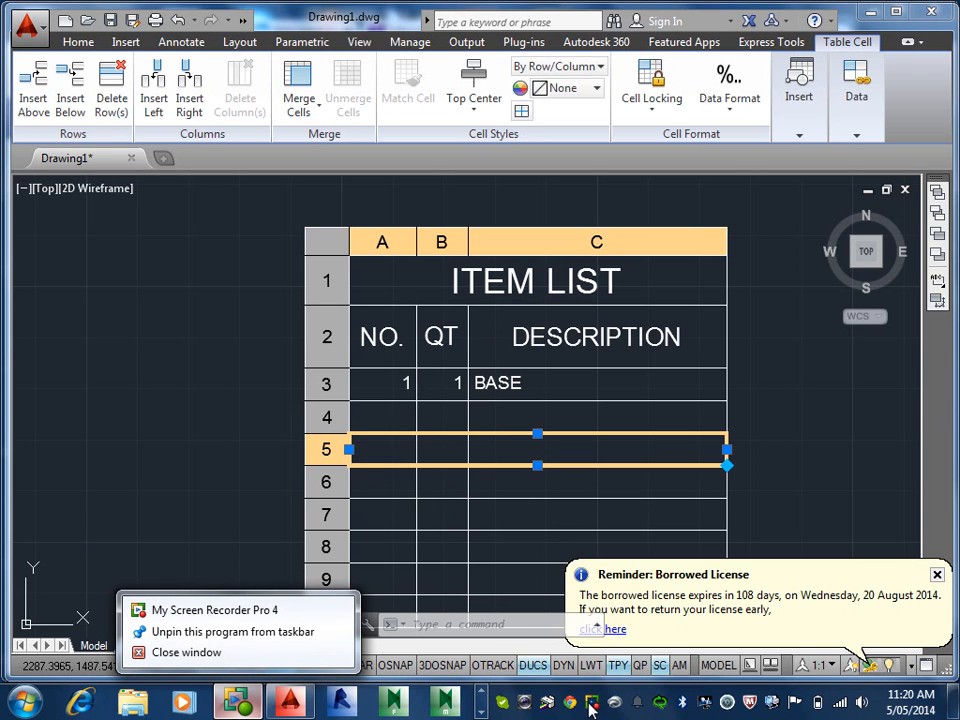